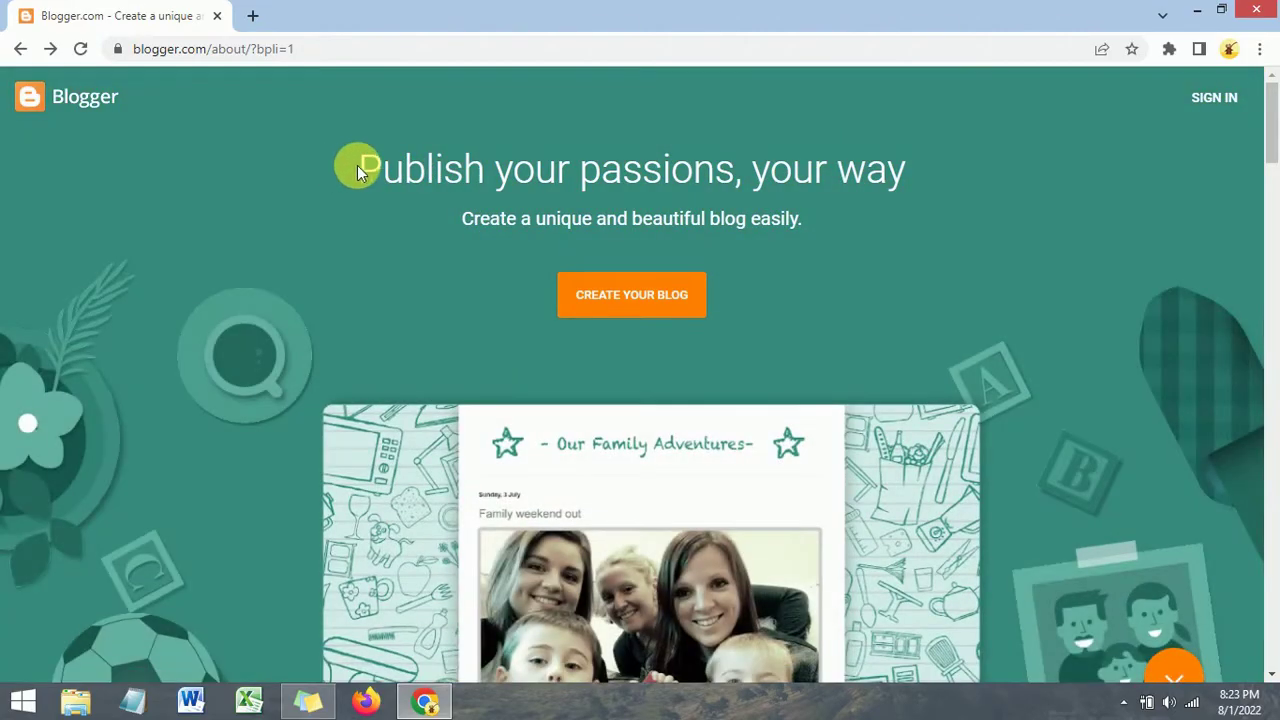
Step: Examine the headline, tagline and sample blog previews on the Blogger landing page
drag(359, 170, 806, 214)
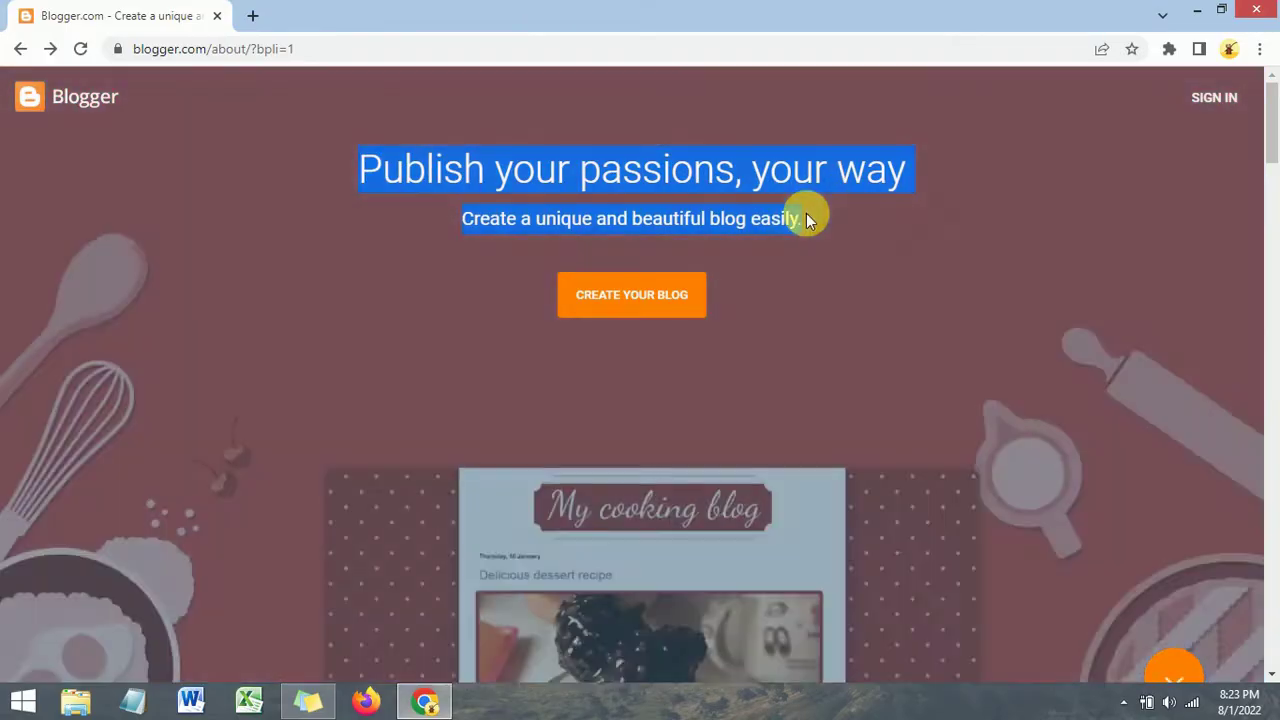
click(390, 185)
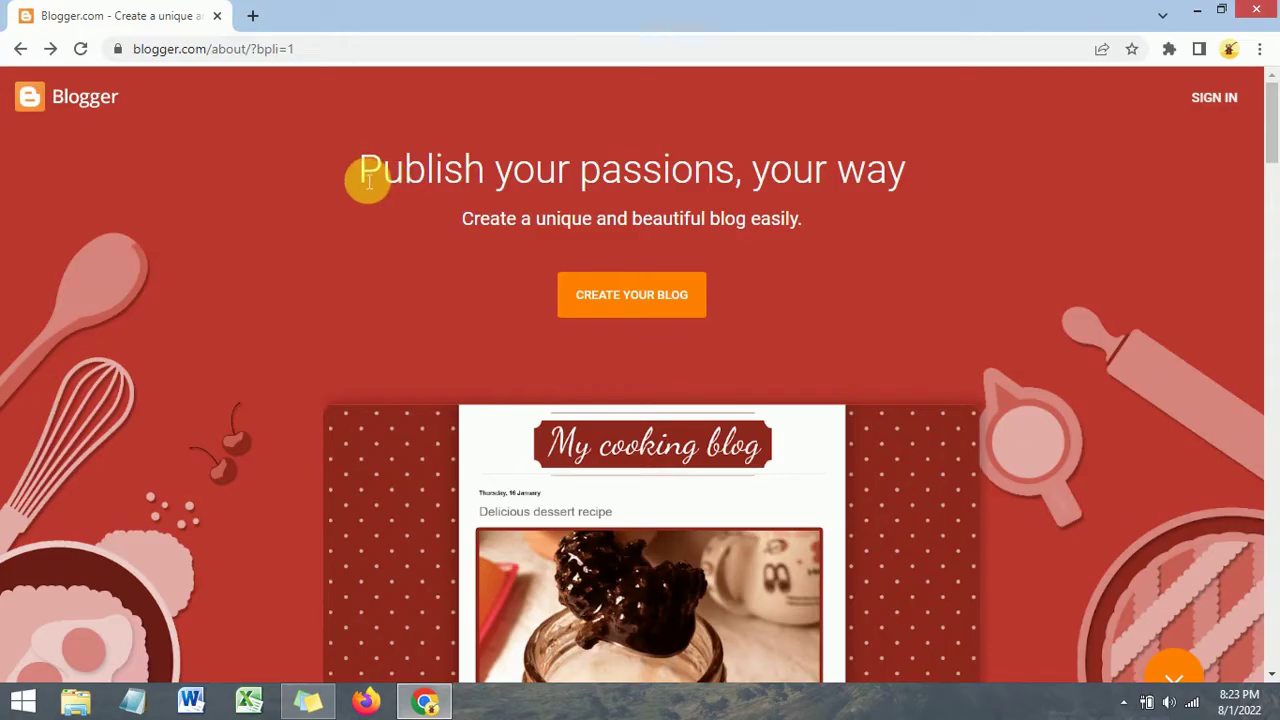
drag(366, 180, 813, 212)
drag(362, 172, 817, 224)
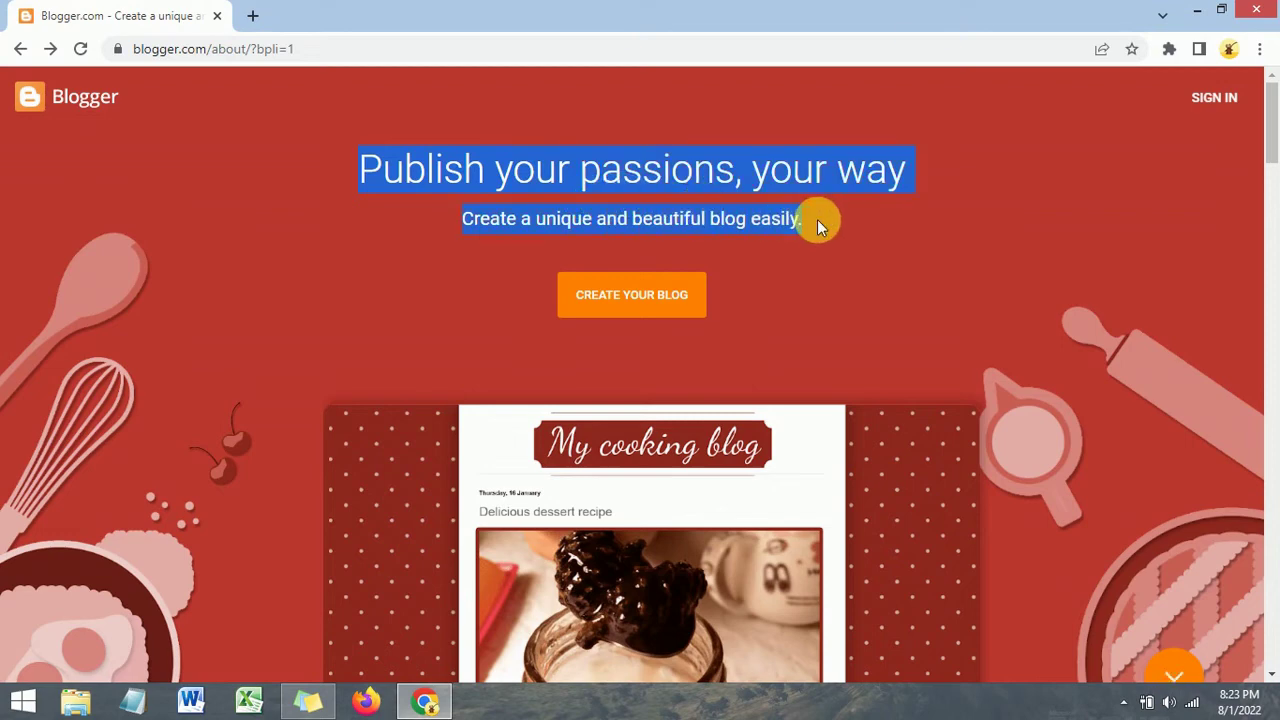
click(818, 217)
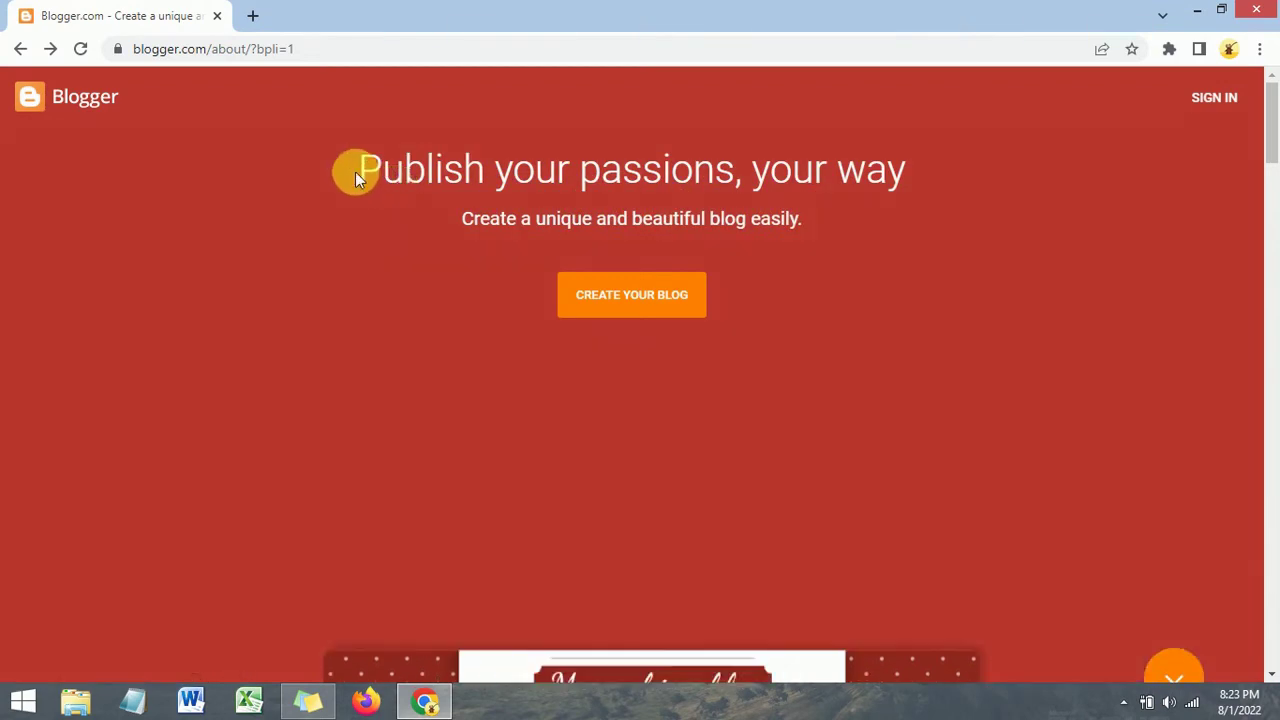
drag(357, 172, 808, 209)
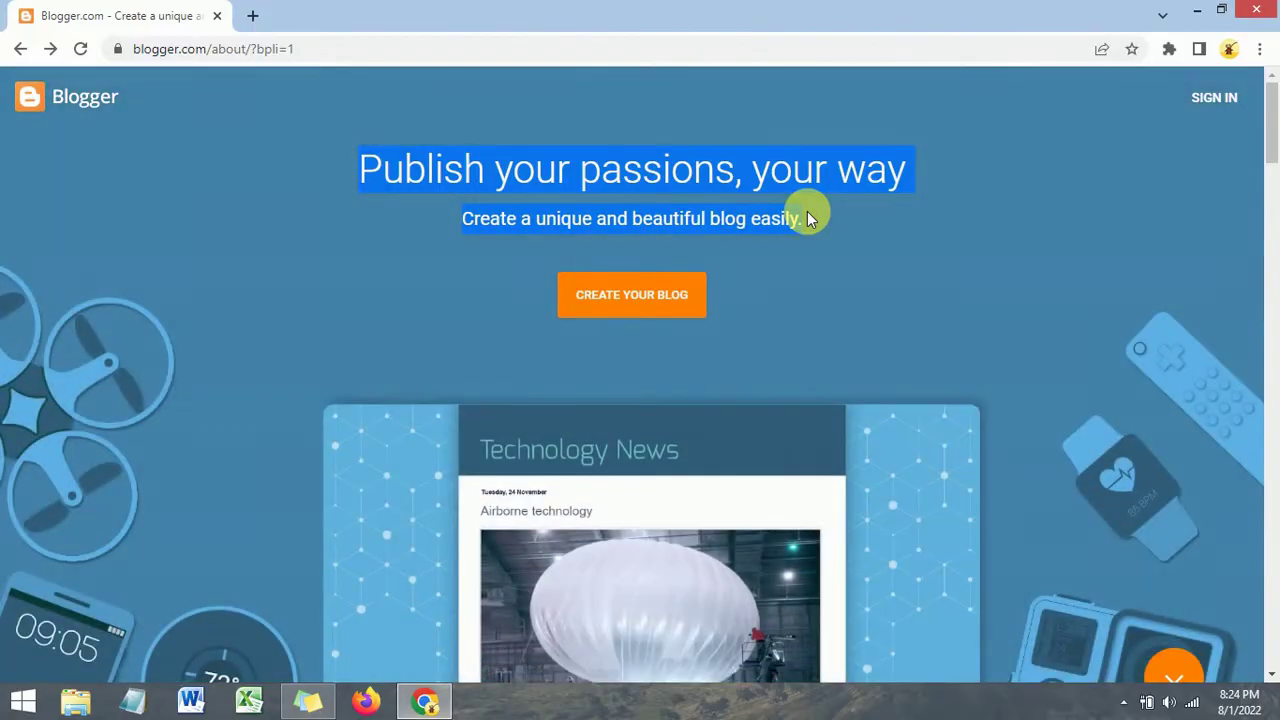
click(808, 213)
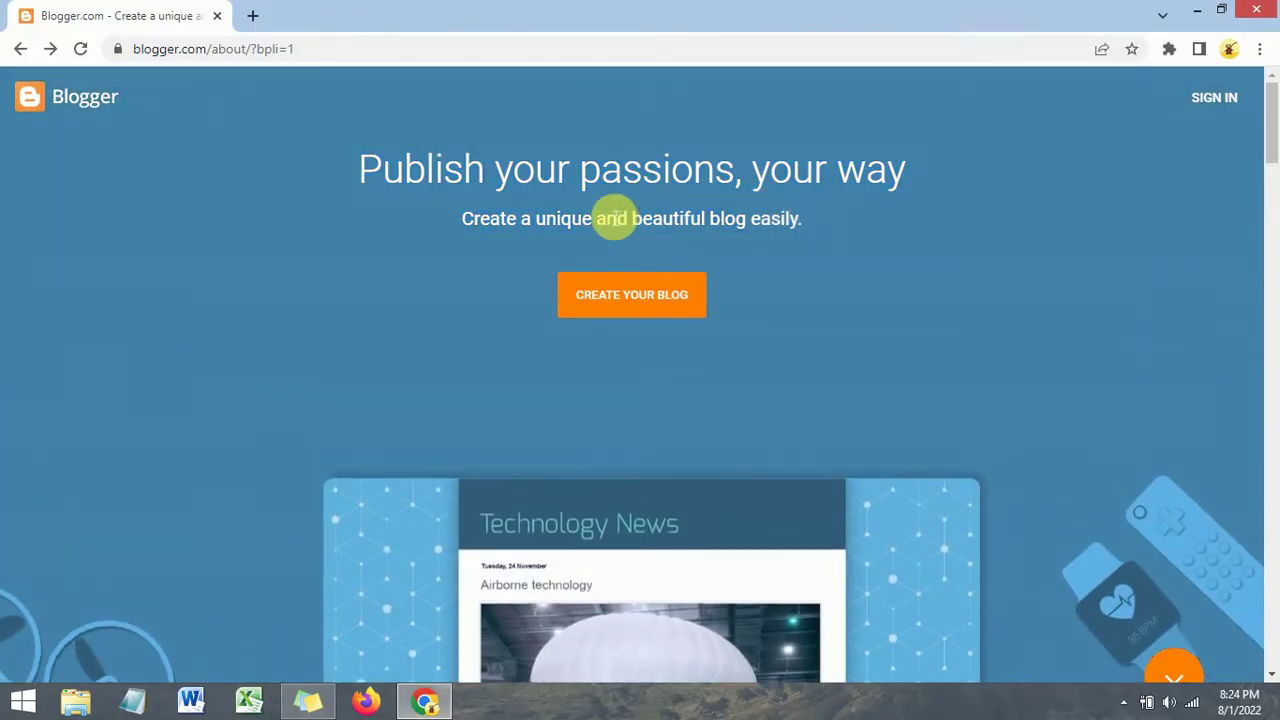
scroll(563, 237, down, 3)
scroll(477, 279, up, 3)
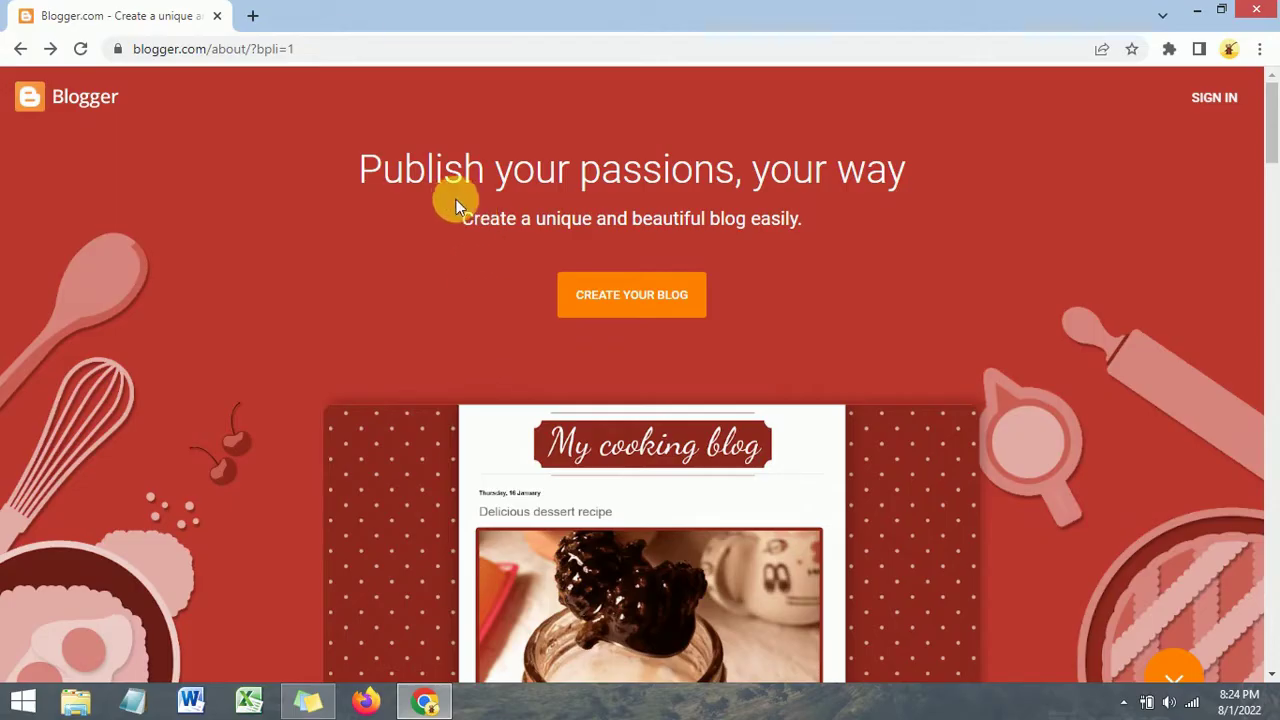
double_click(368, 172)
shift+click(829, 206)
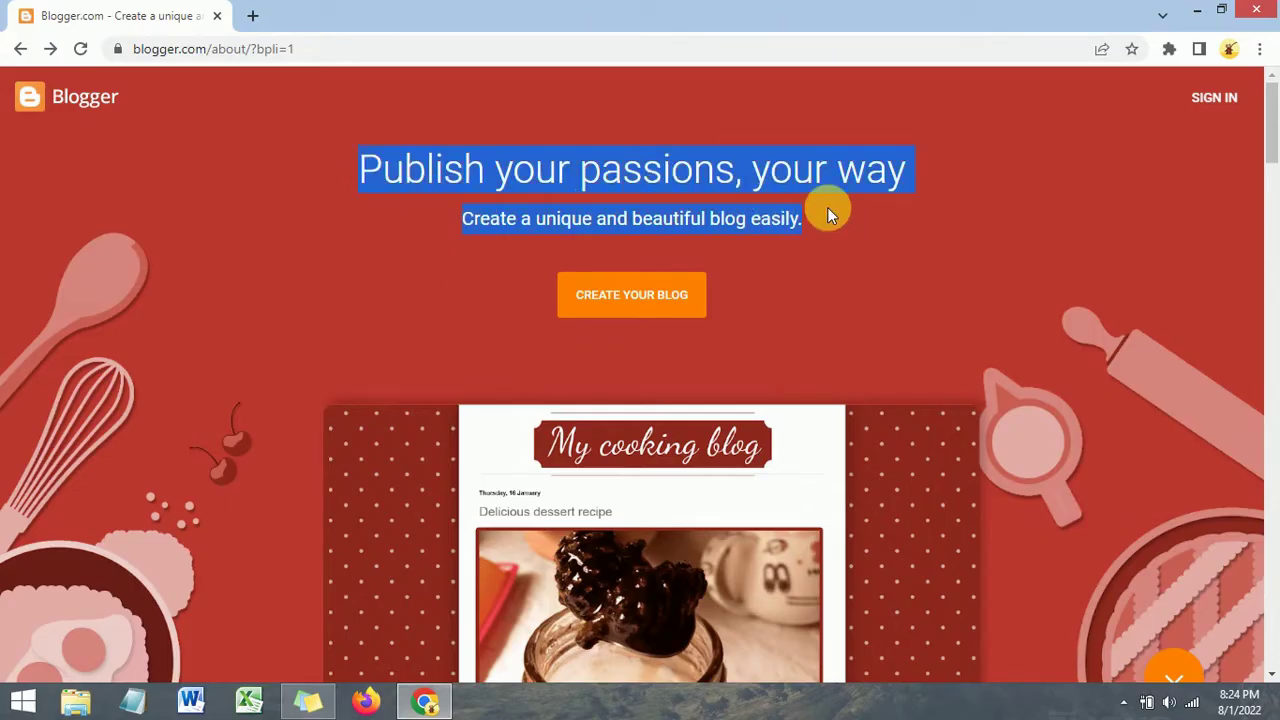
click(705, 198)
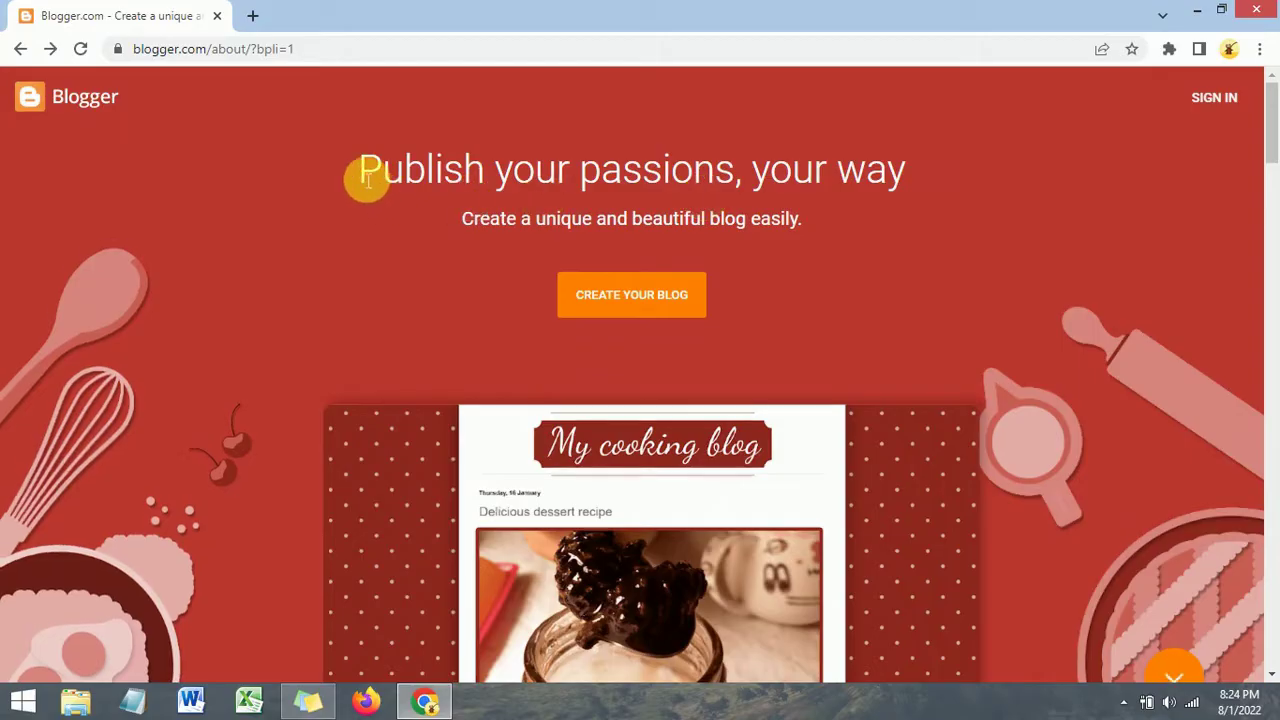
drag(452, 178, 846, 223)
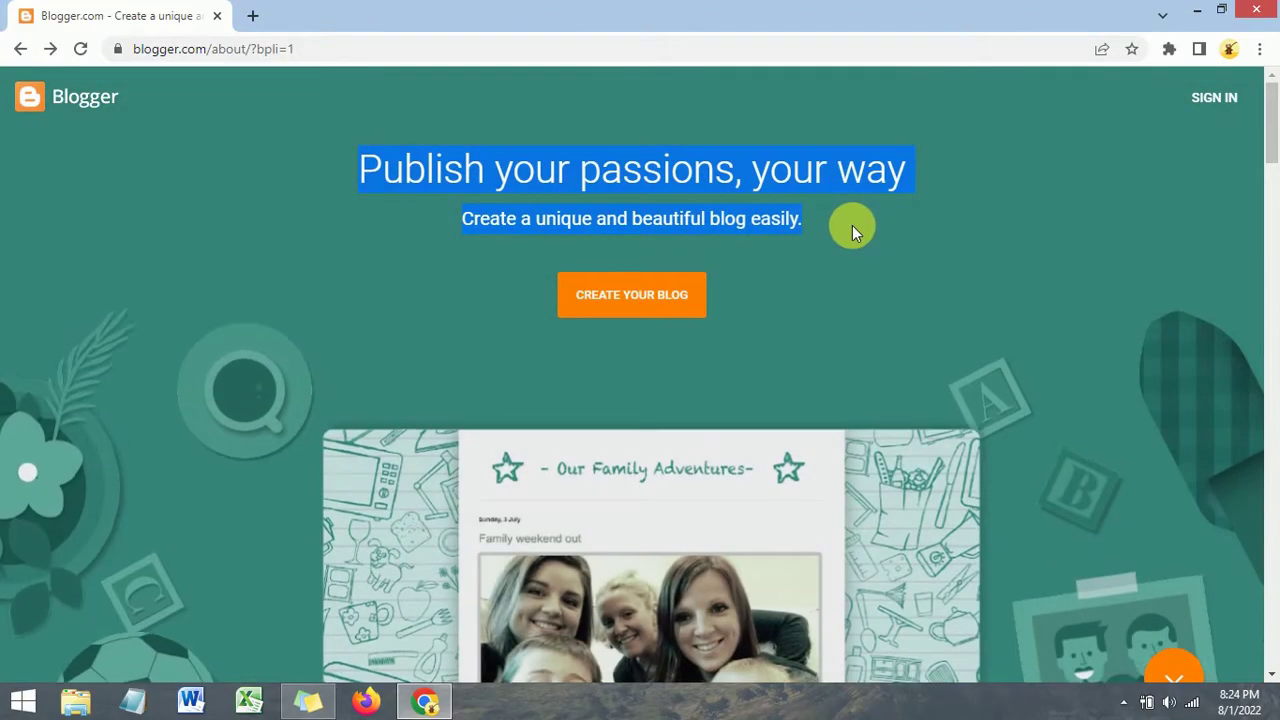
scroll(571, 242, down, 3)
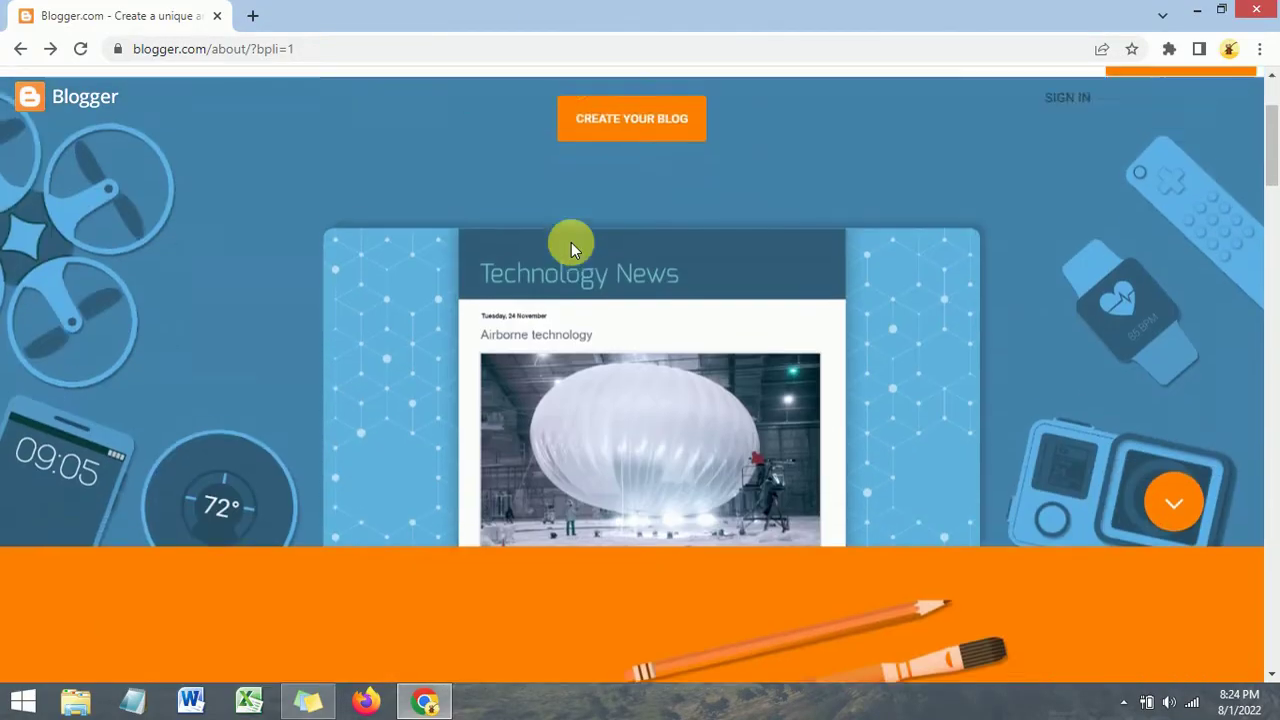
scroll(496, 263, up, 3)
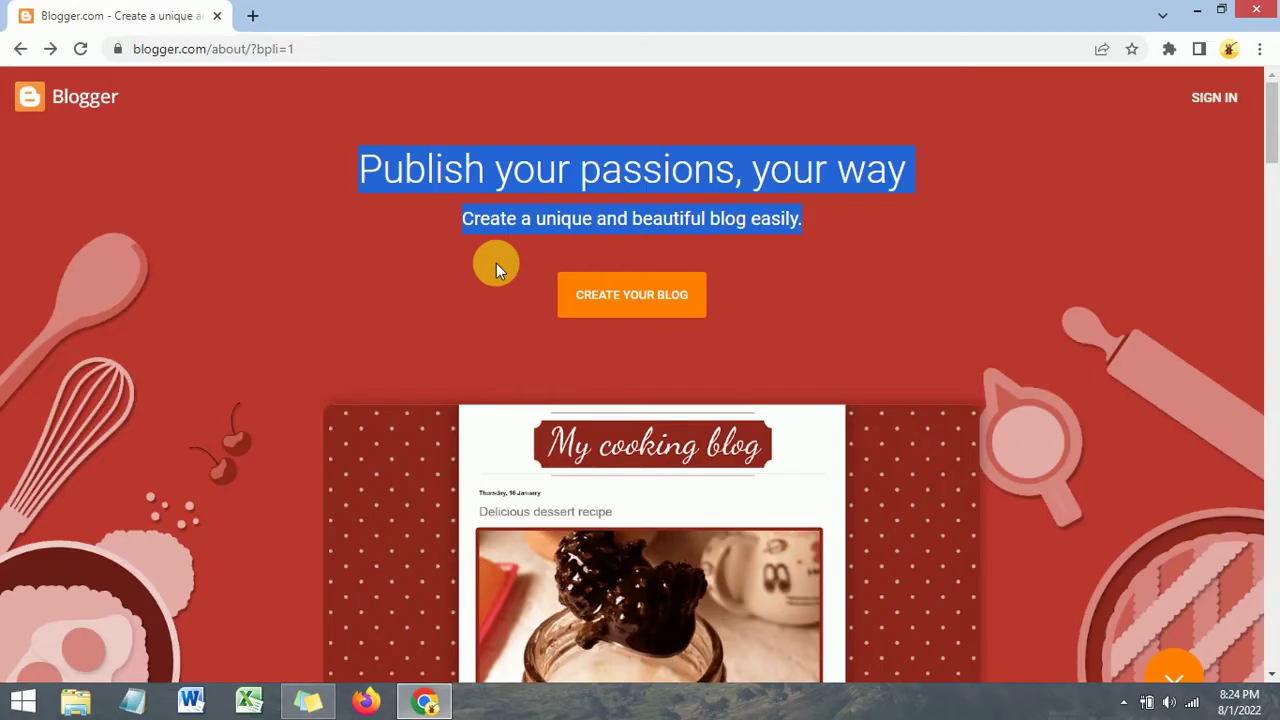
scroll(496, 263, down, 4)
scroll(390, 293, up, 2)
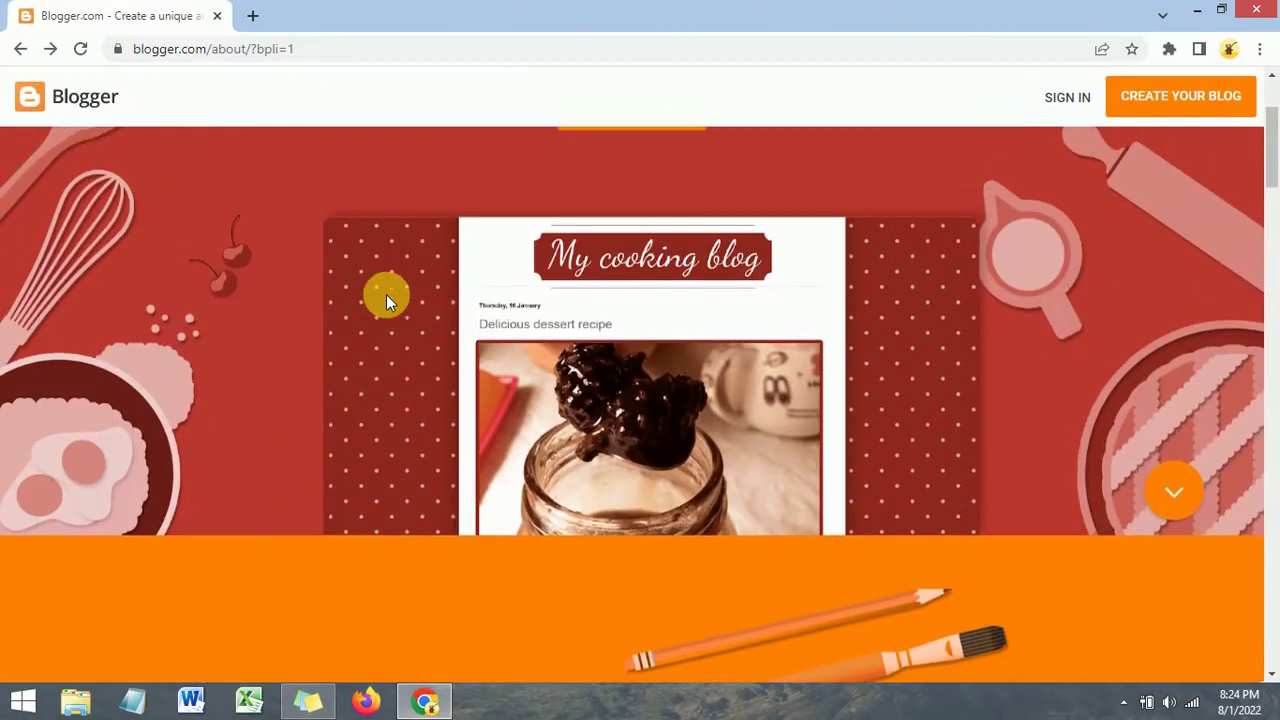
scroll(386, 294, up, 2)
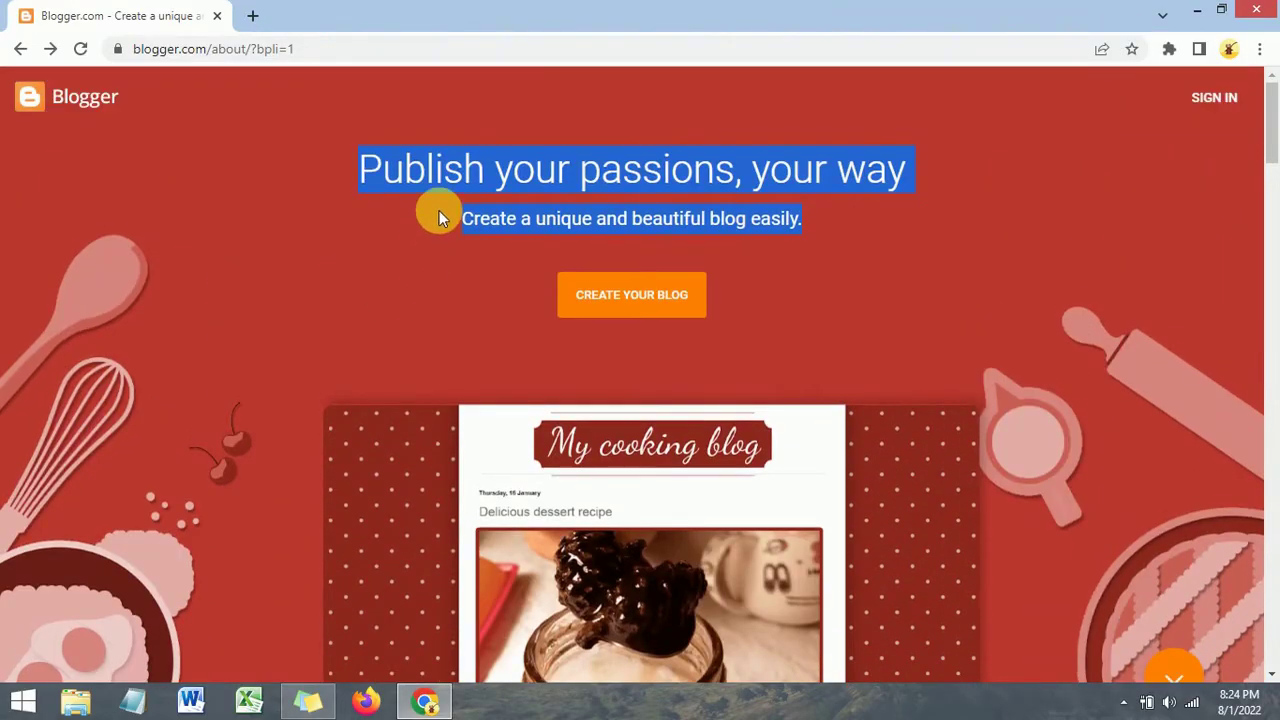
click(530, 178)
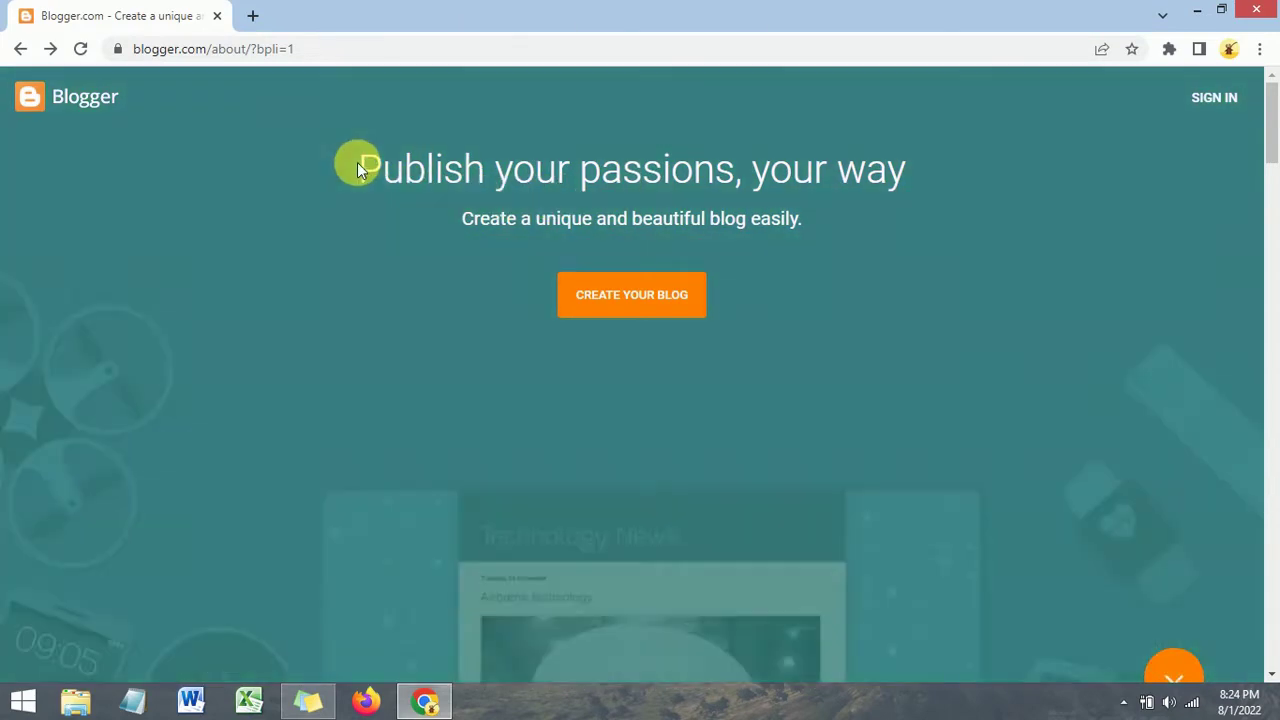
drag(357, 162, 811, 221)
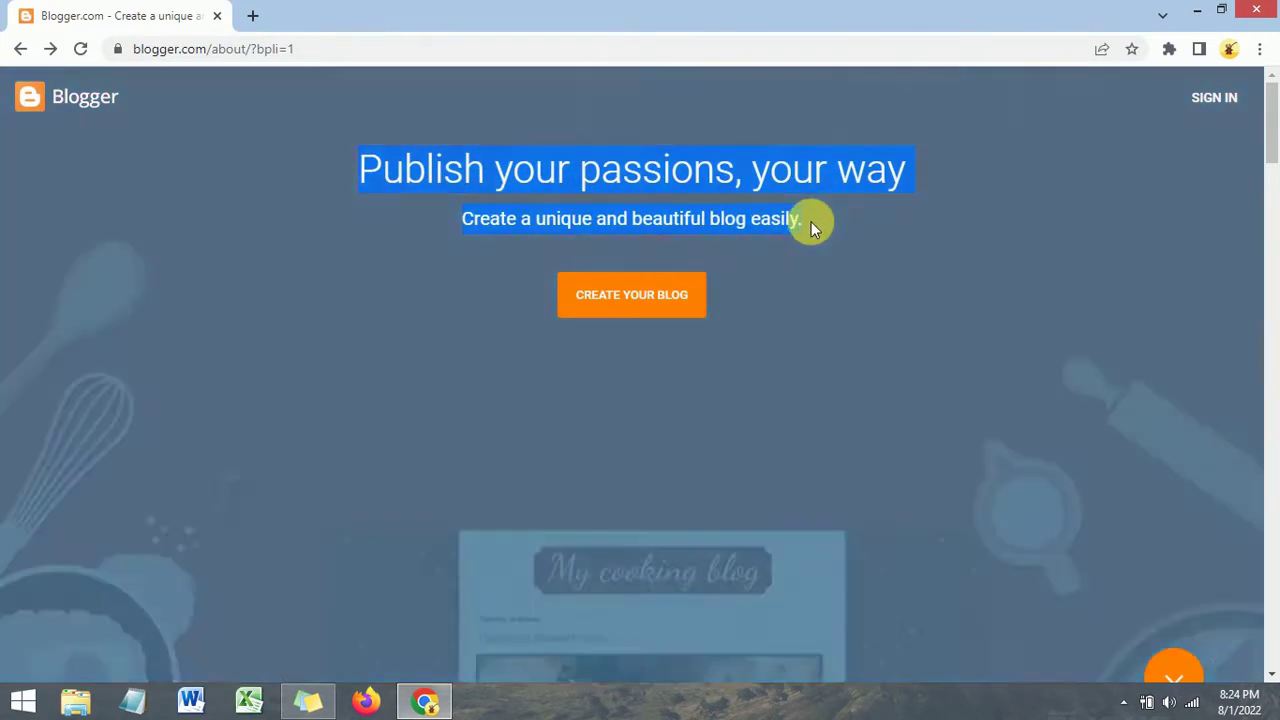
click(729, 134)
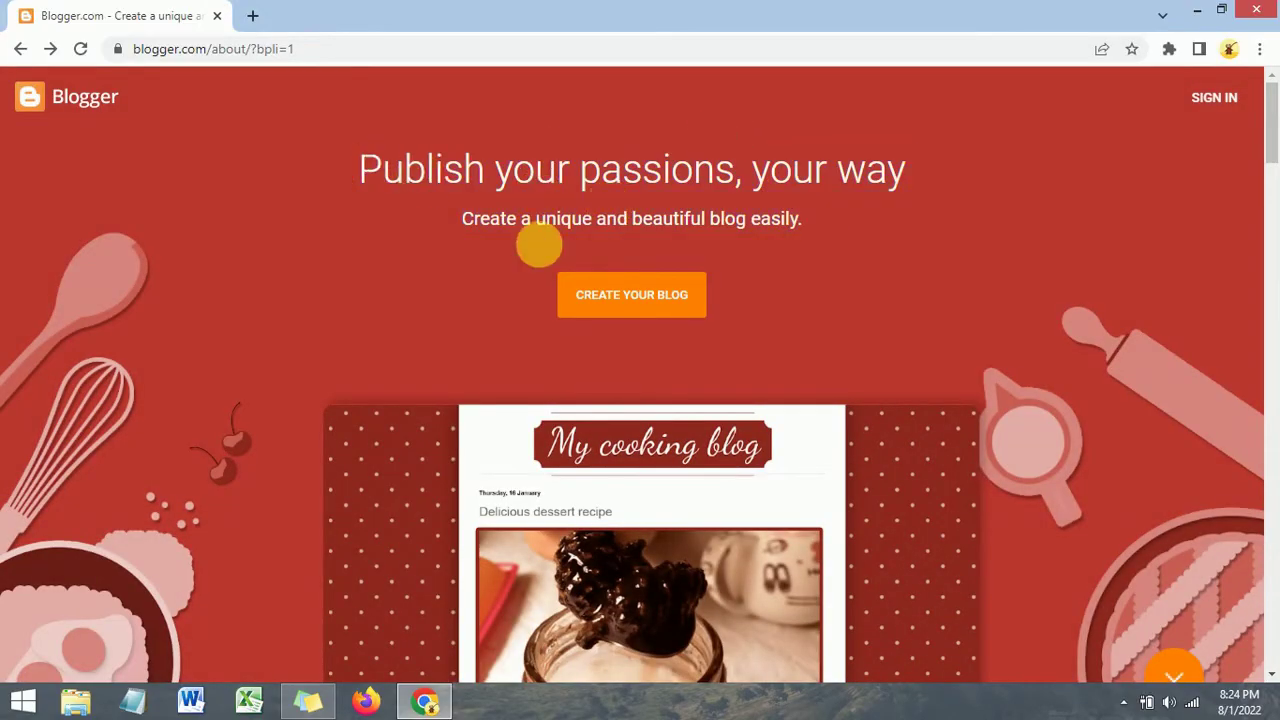
scroll(222, 215, down, 2)
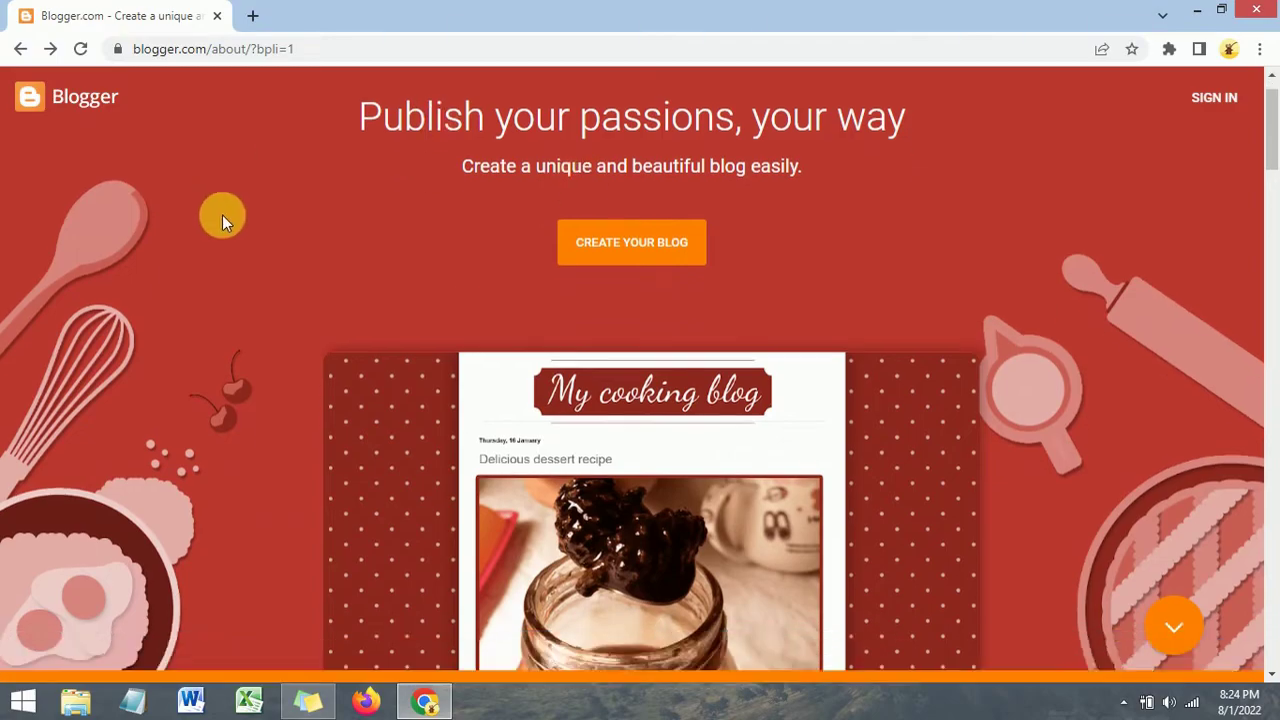
scroll(222, 215, up, 2)
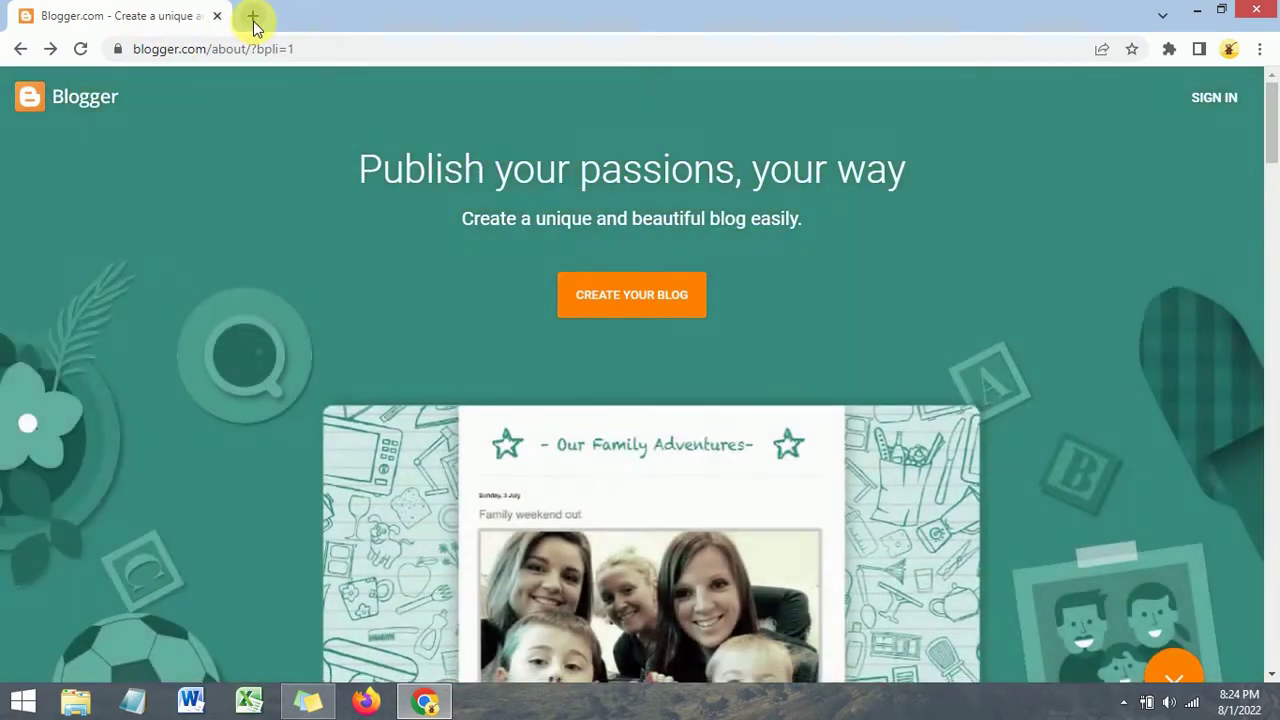
Step: Open the Google homepage in a new tab and close the Blogger tab
click(252, 16)
click(217, 16)
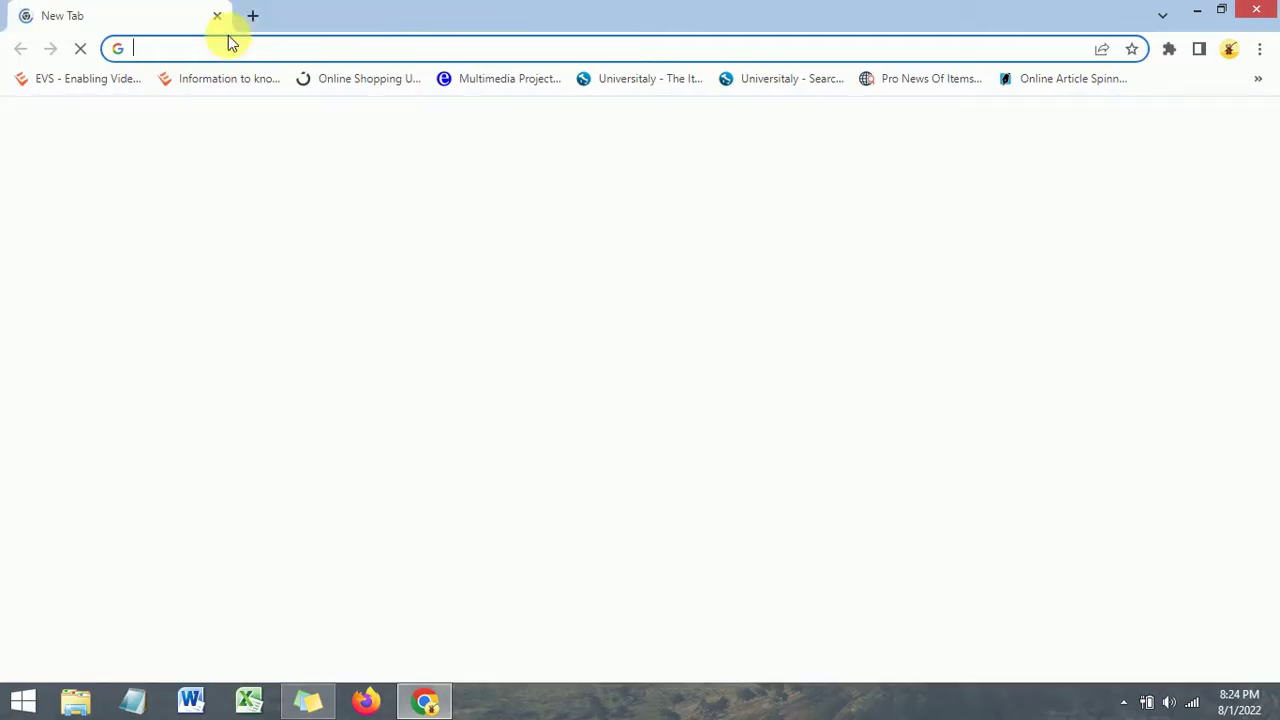
text(google)
key(Return)
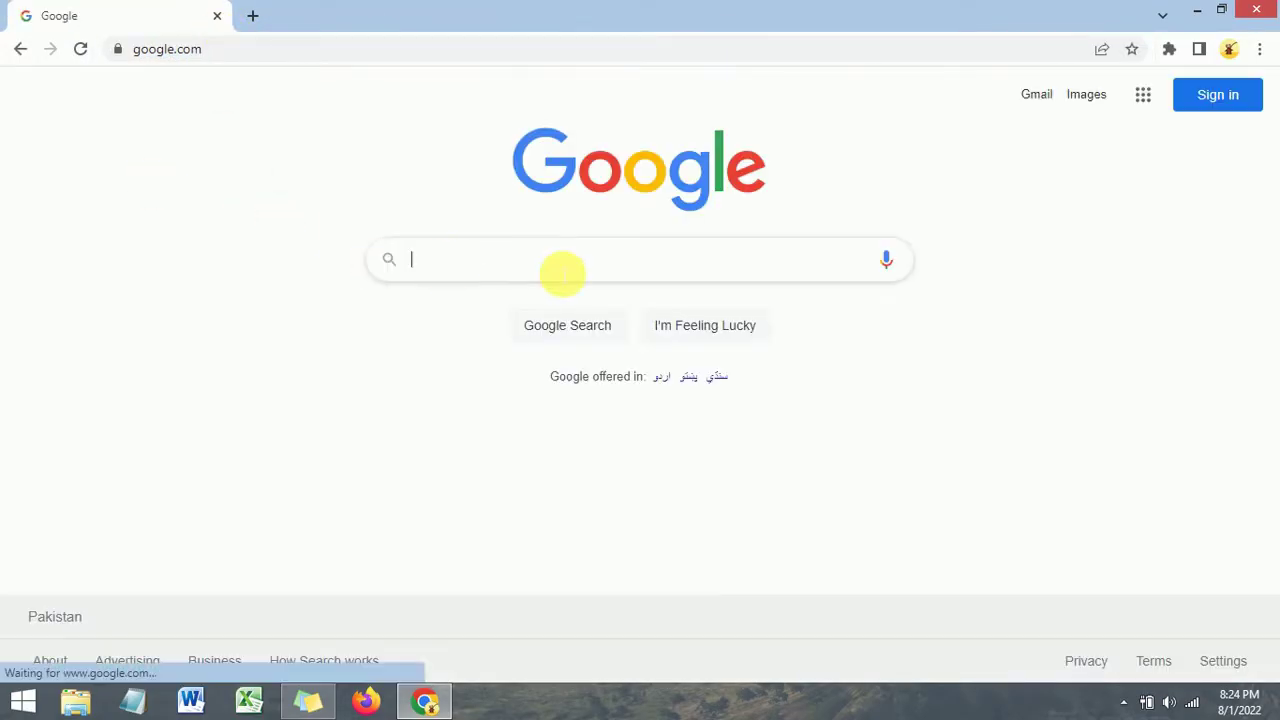
Step: Search Google for "blogger" and open the Blogger.com result
text(b)
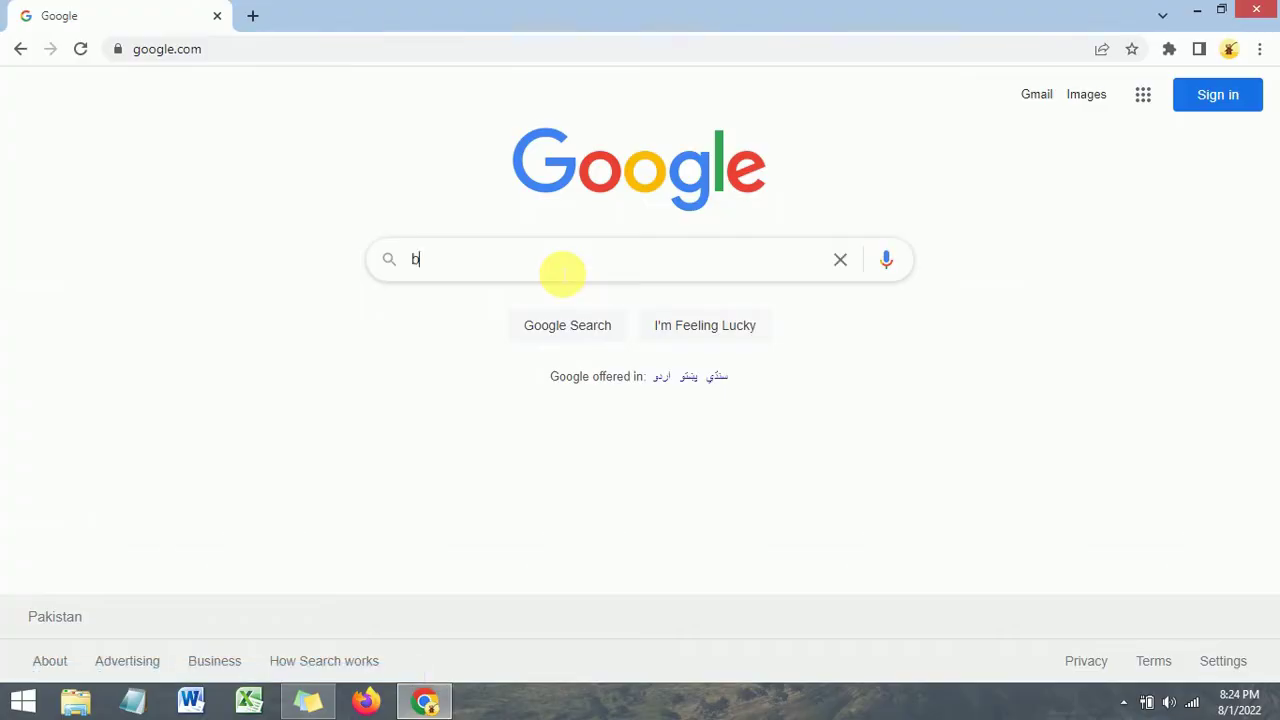
text(logger)
key(Return)
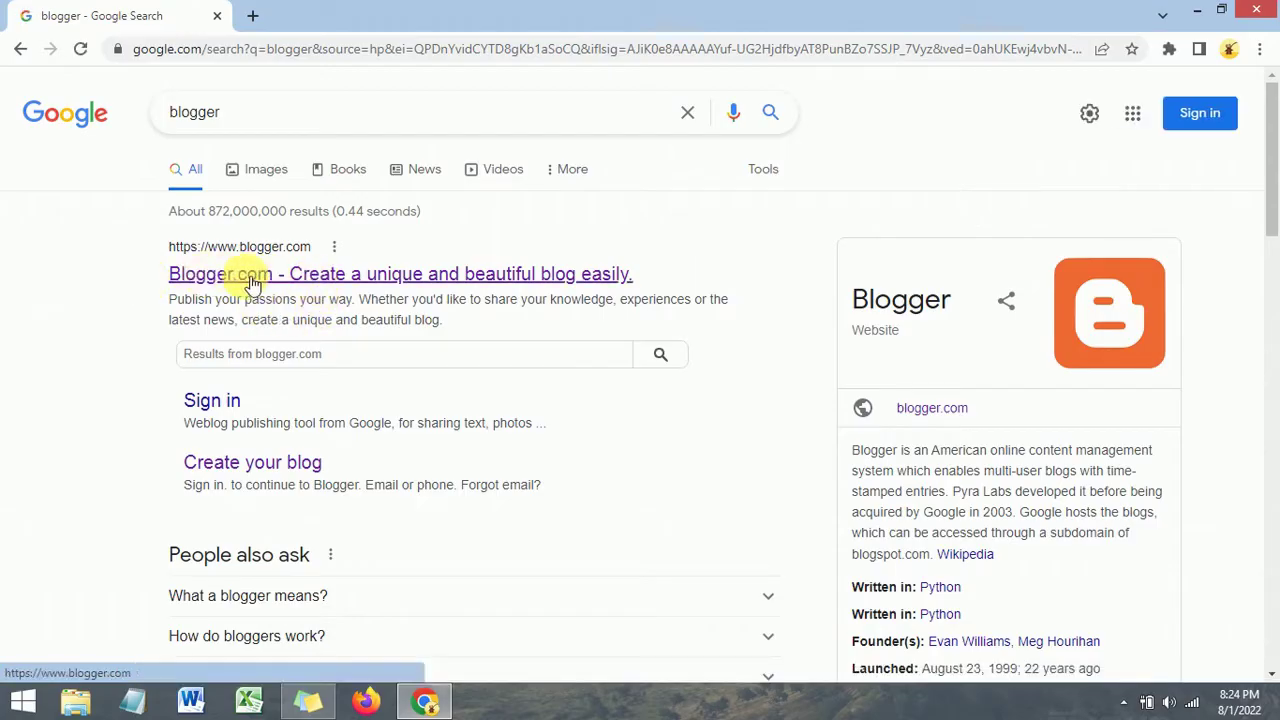
click(403, 284)
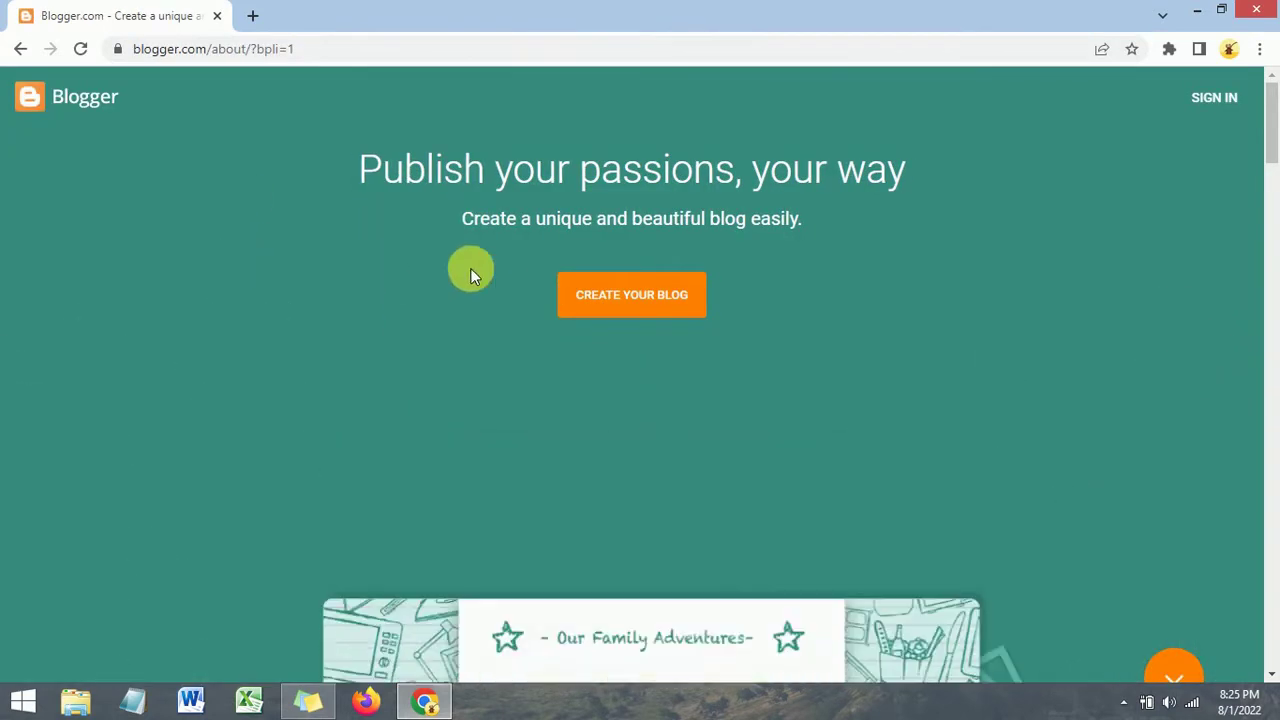
Step: Start creating a blog and sign in with the listed Google account by entering its password
scroll(237, 264, down, 2)
scroll(237, 264, up, 2)
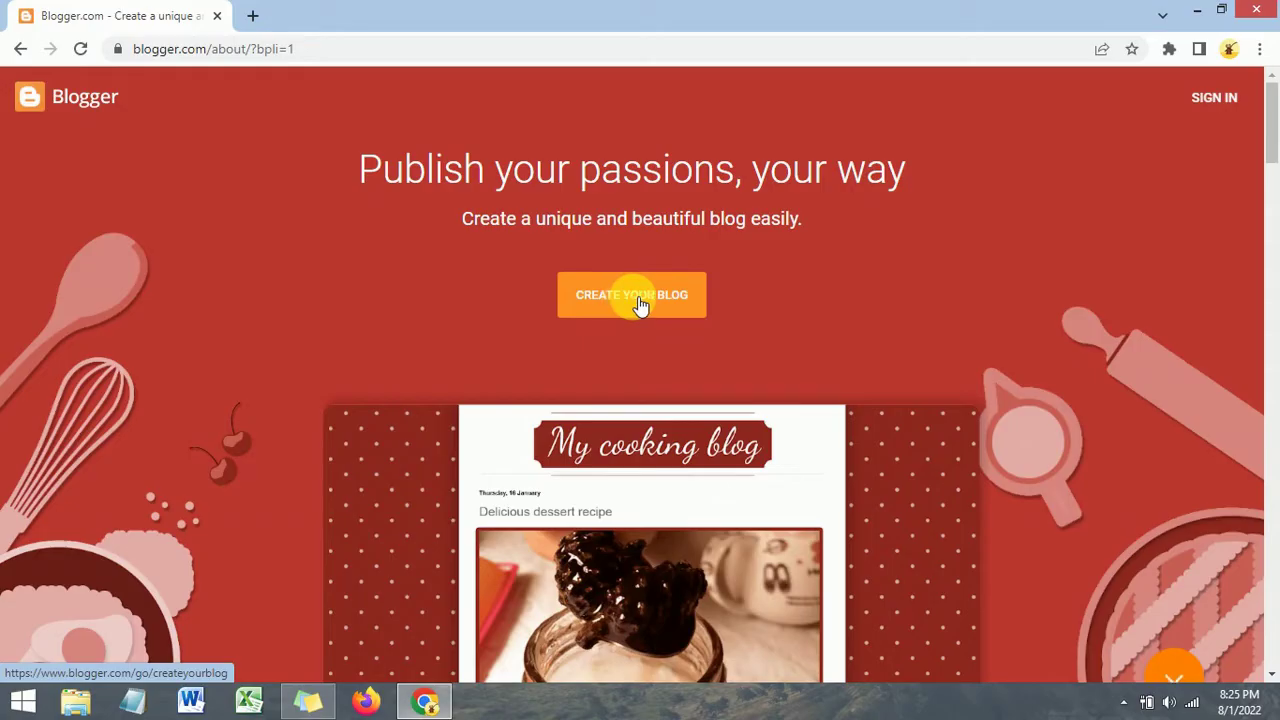
click(630, 305)
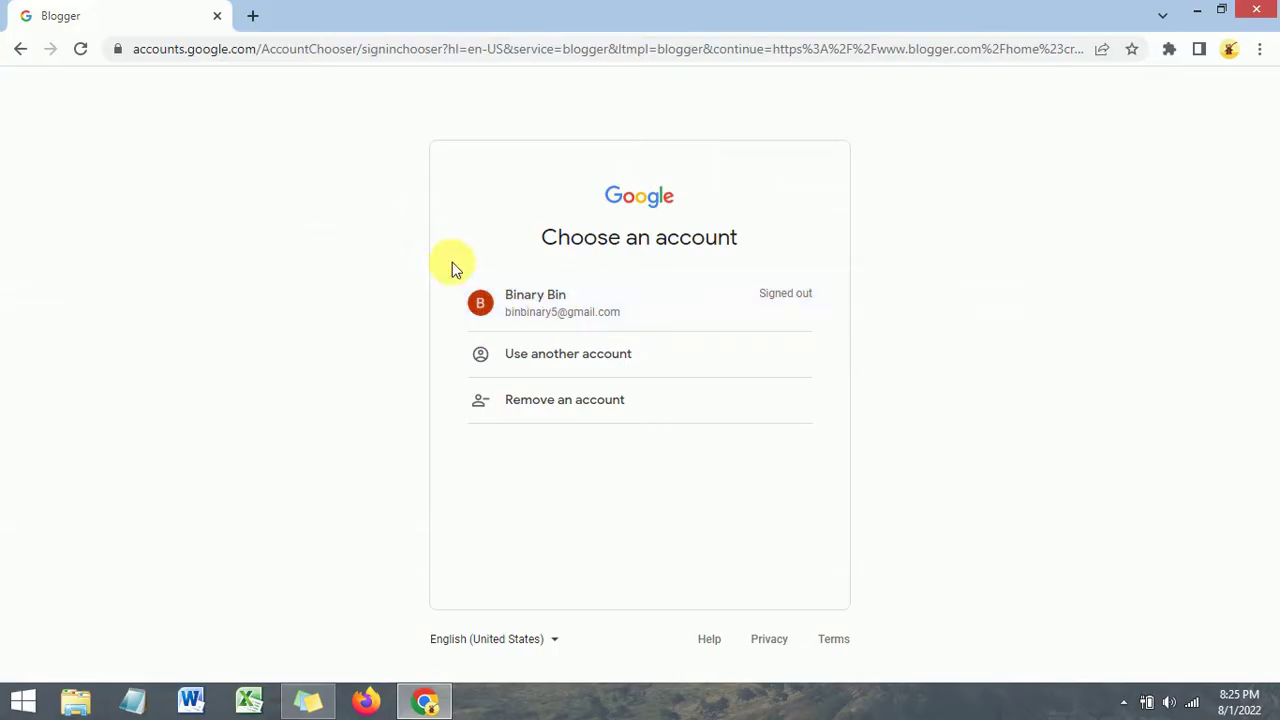
click(554, 312)
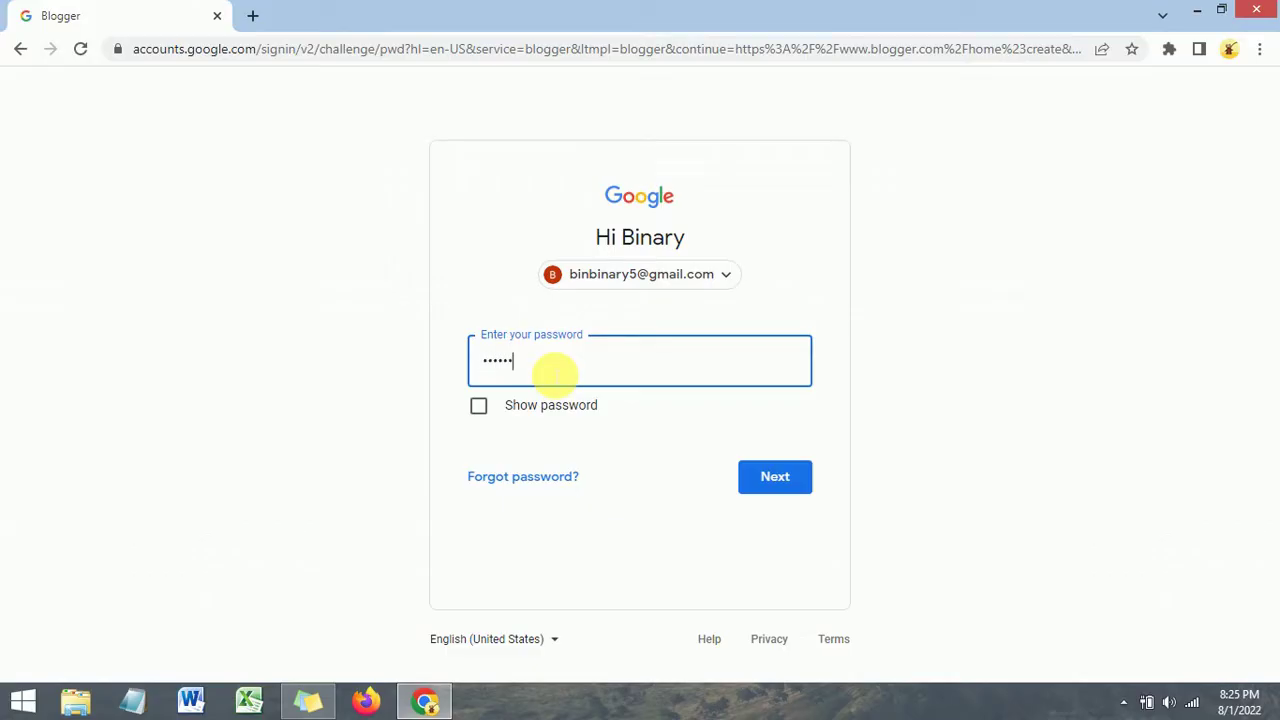
key(Return)
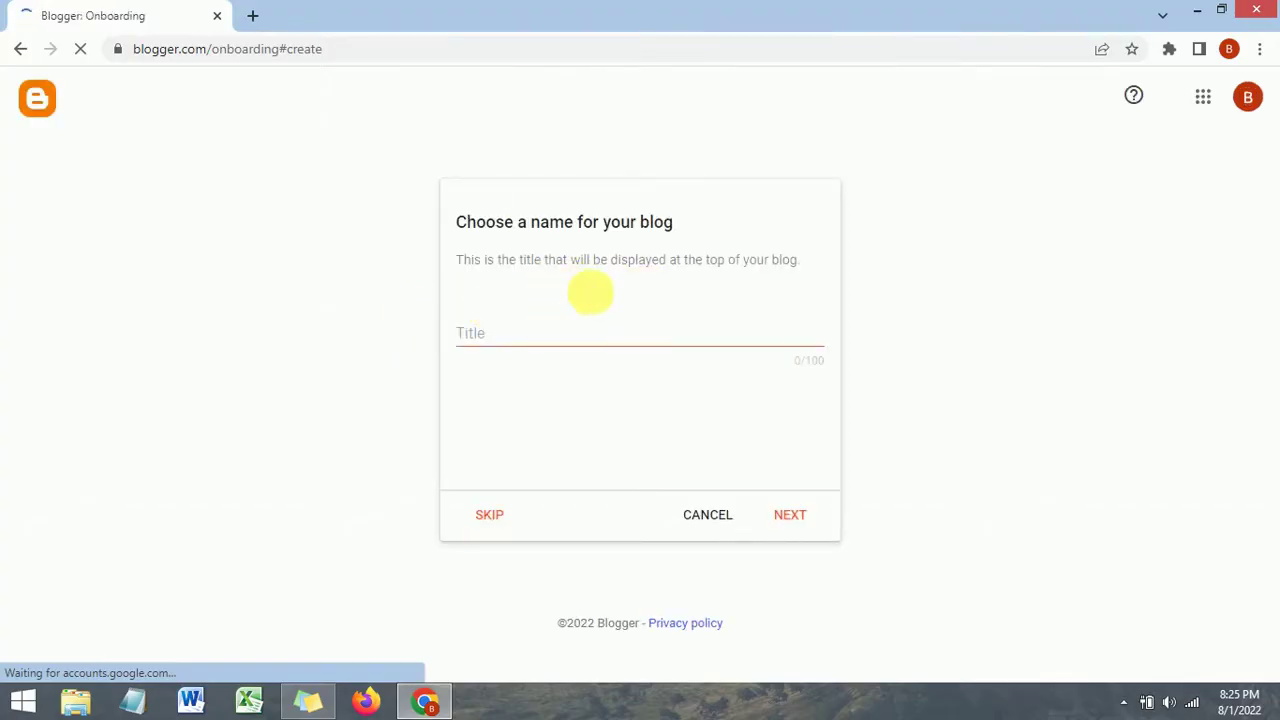
Step: Title the blog "Tech News" and continue to choosing its URL
scroll(487, 327, down, 2)
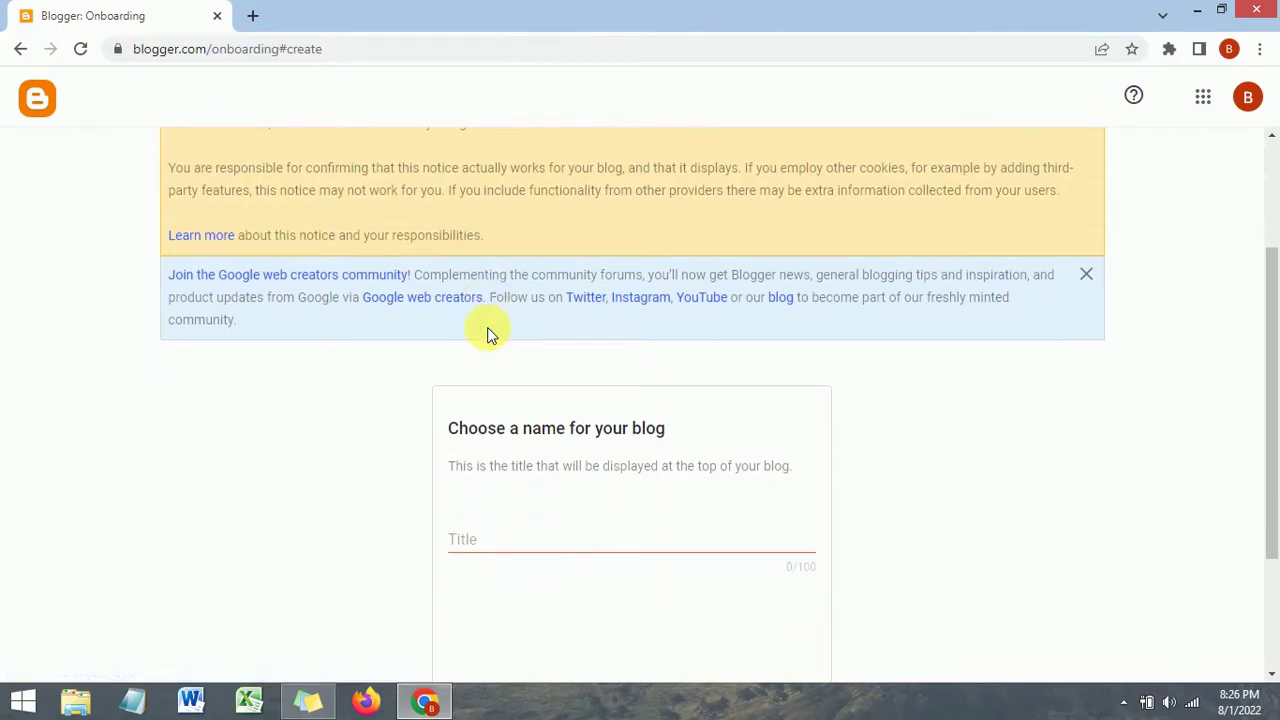
scroll(391, 416, down, 2)
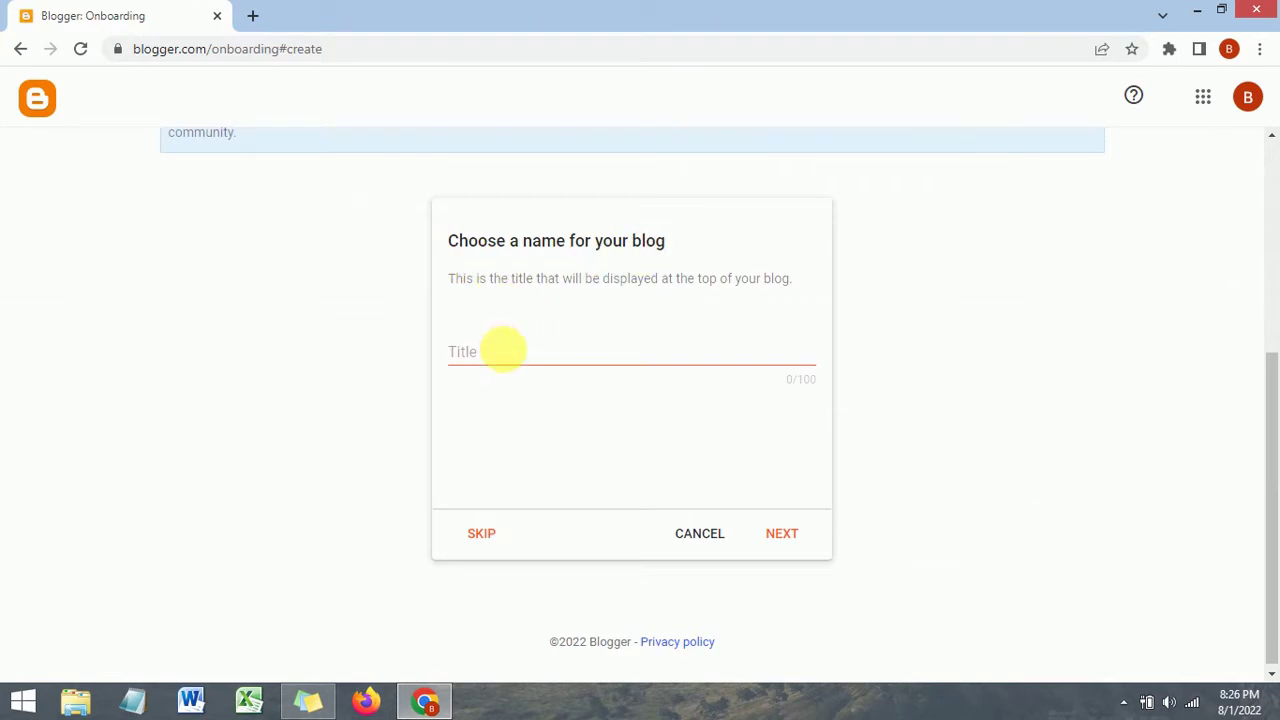
click(535, 360)
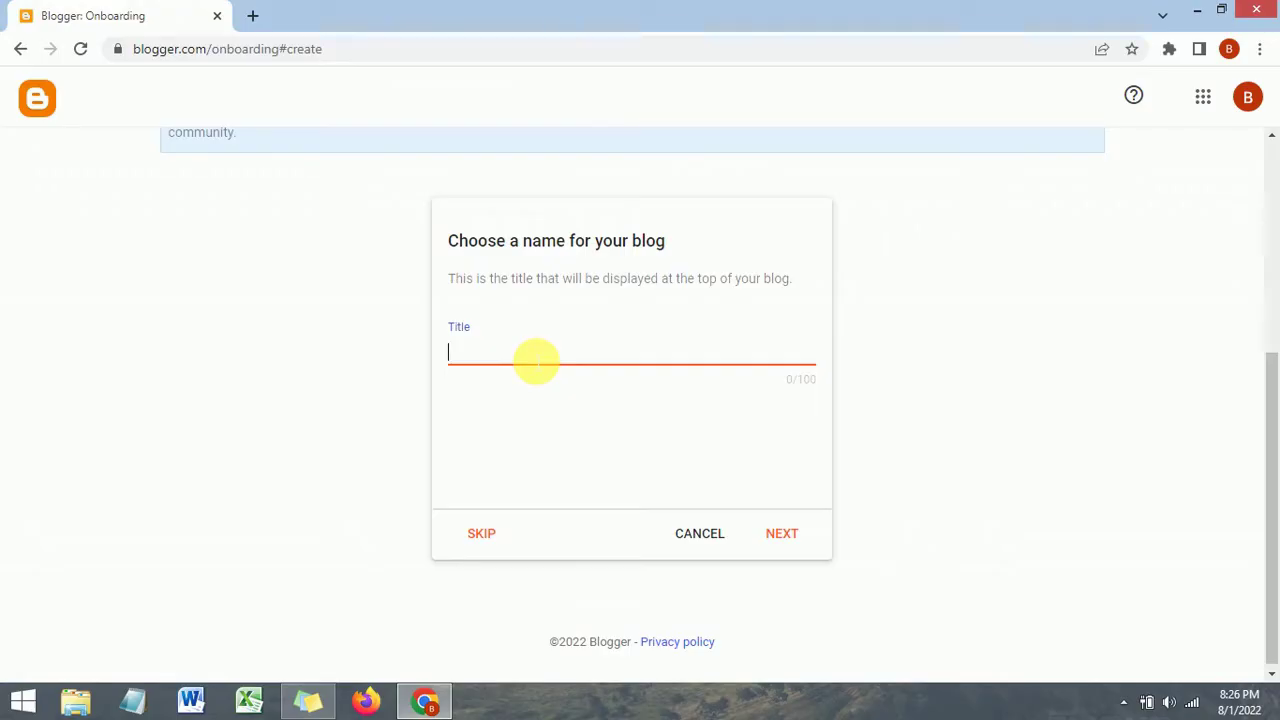
text(Tech)
text(Upa)
text(Ga)
text(dge)
key(BackSpace)
key(BackSpace)
key(BackSpace)
key(BackSpace)
key(BackSpace)
key(BackSpace)
text(News)
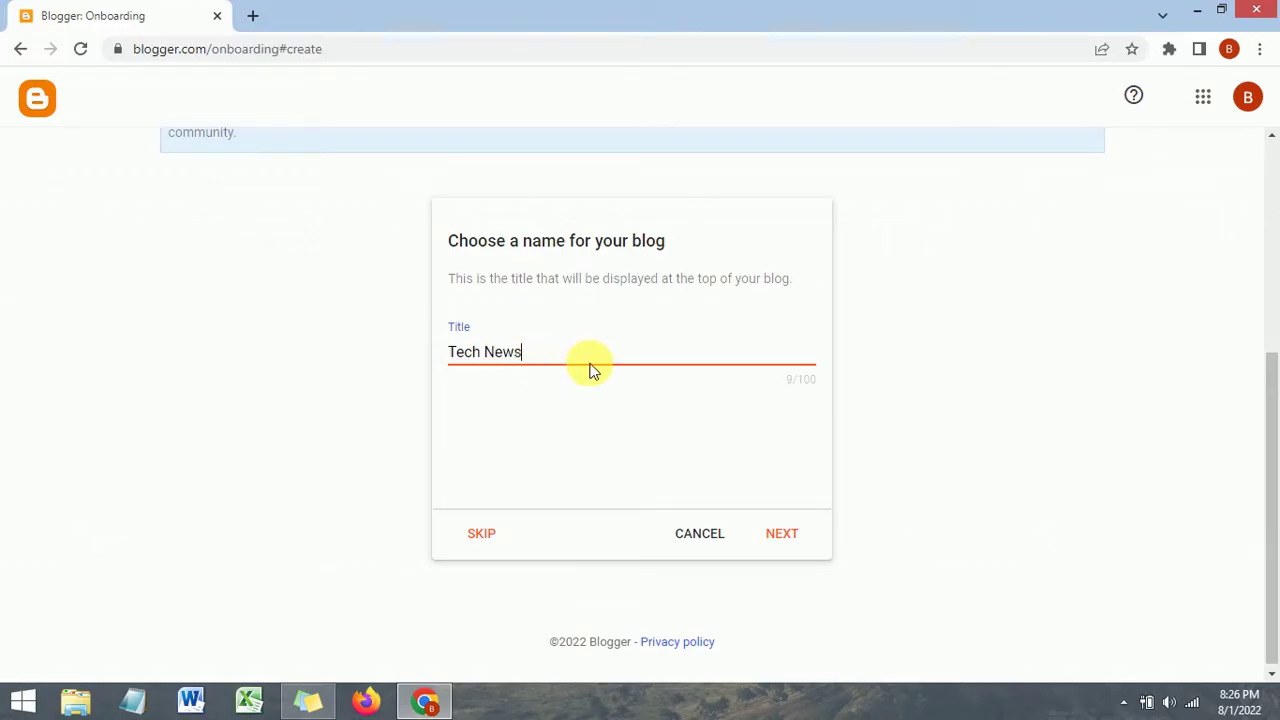
click(785, 536)
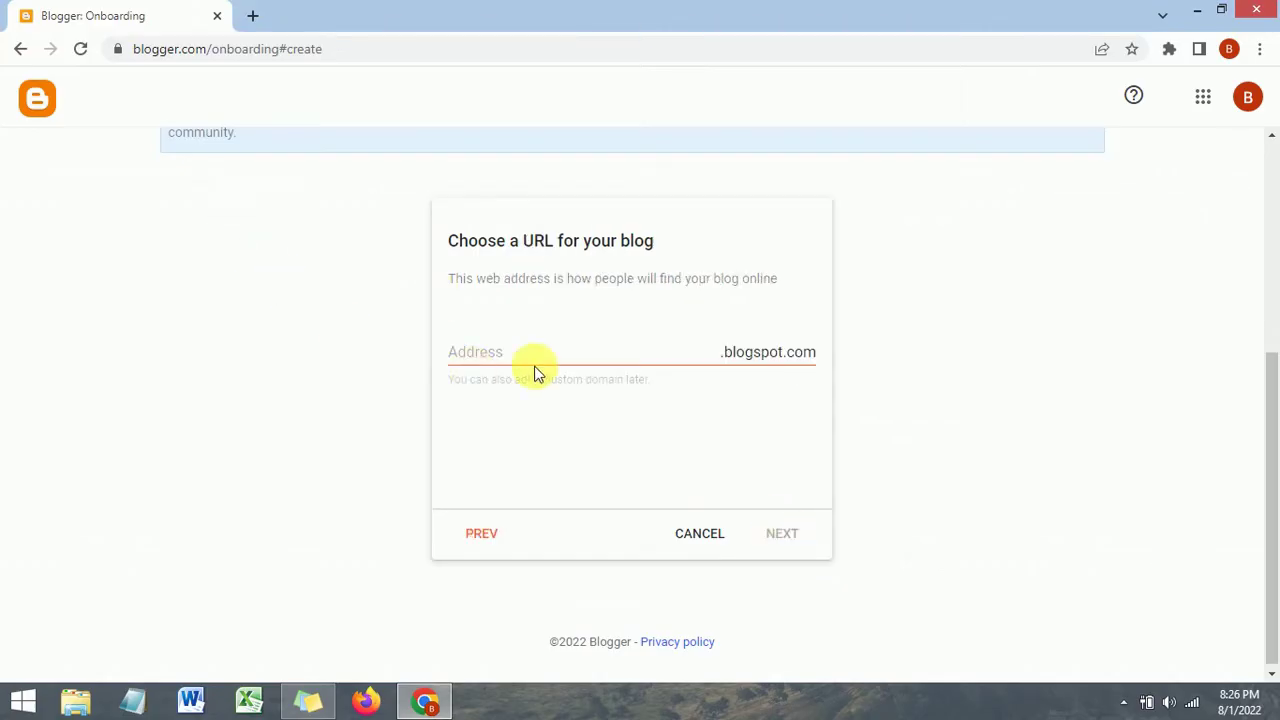
Step: Try "tech" as the blog's blogspot.com address and clear the entry
click(500, 354)
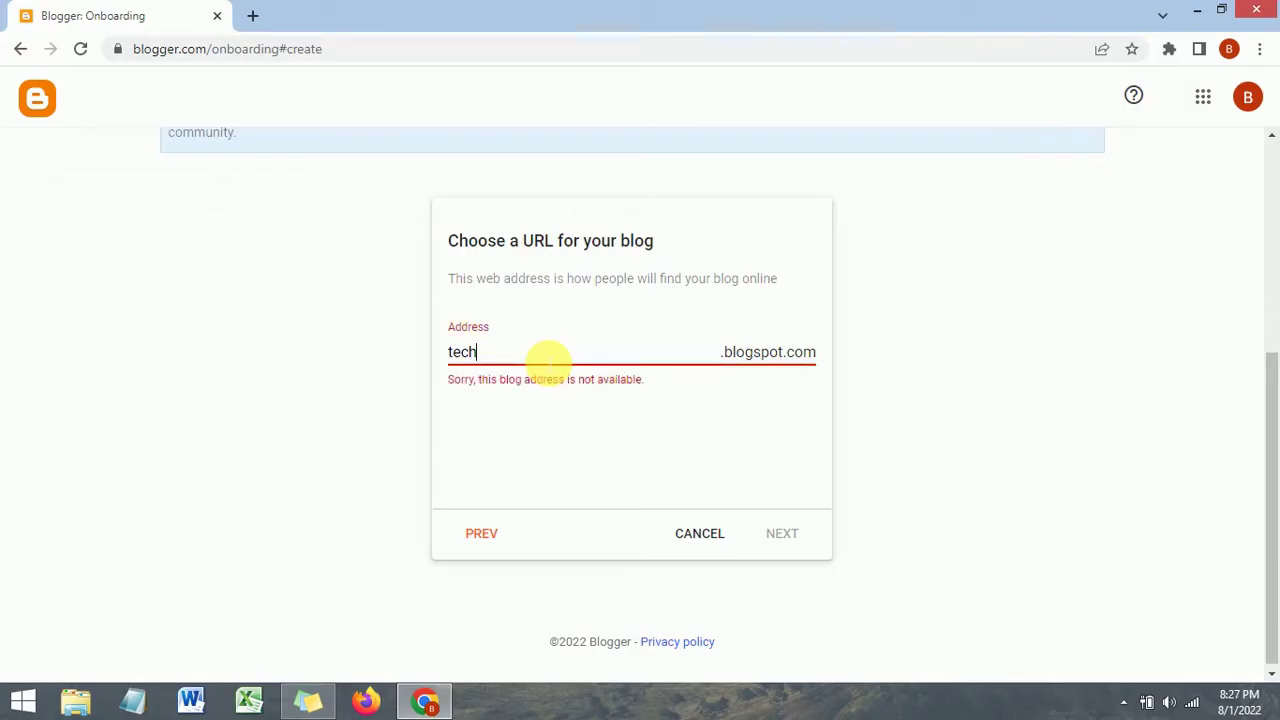
drag(548, 357, 383, 357)
key(BackSpace)
click(563, 423)
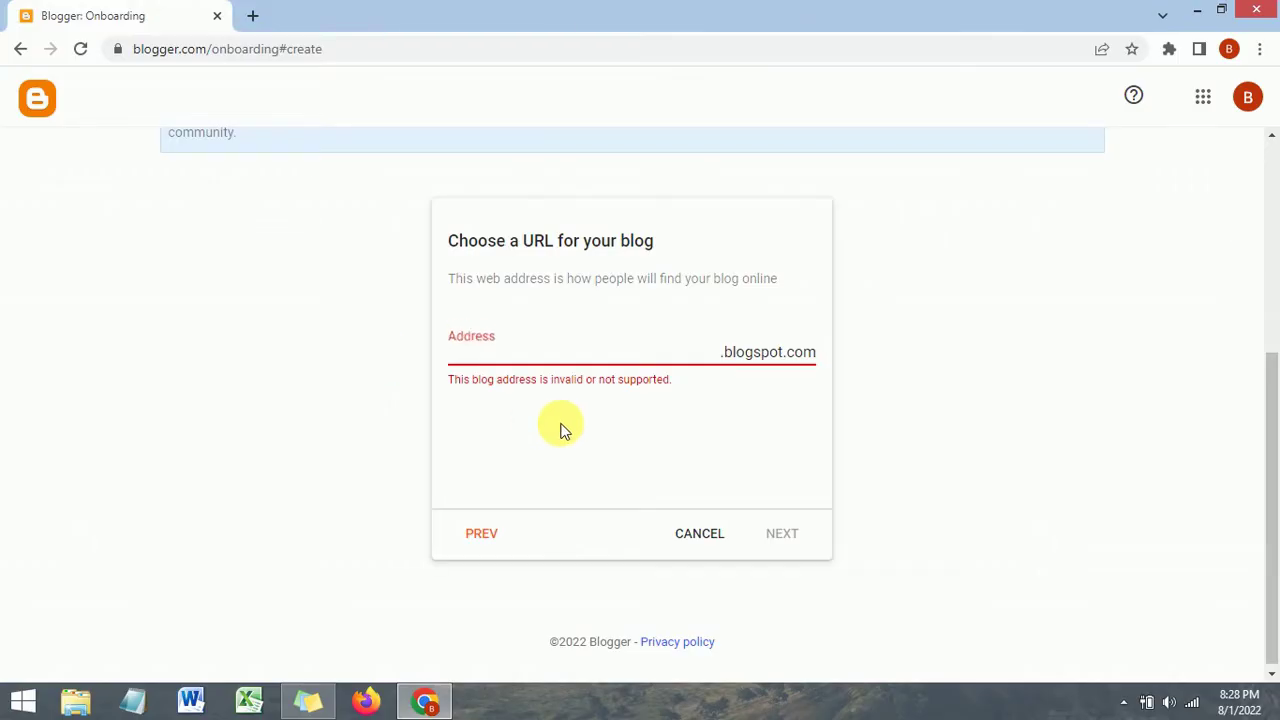
Step: Set the blog's address to technewspakistan864.blogspot.com and finish creating the blog with the display name "Tech Updates"
click(535, 352)
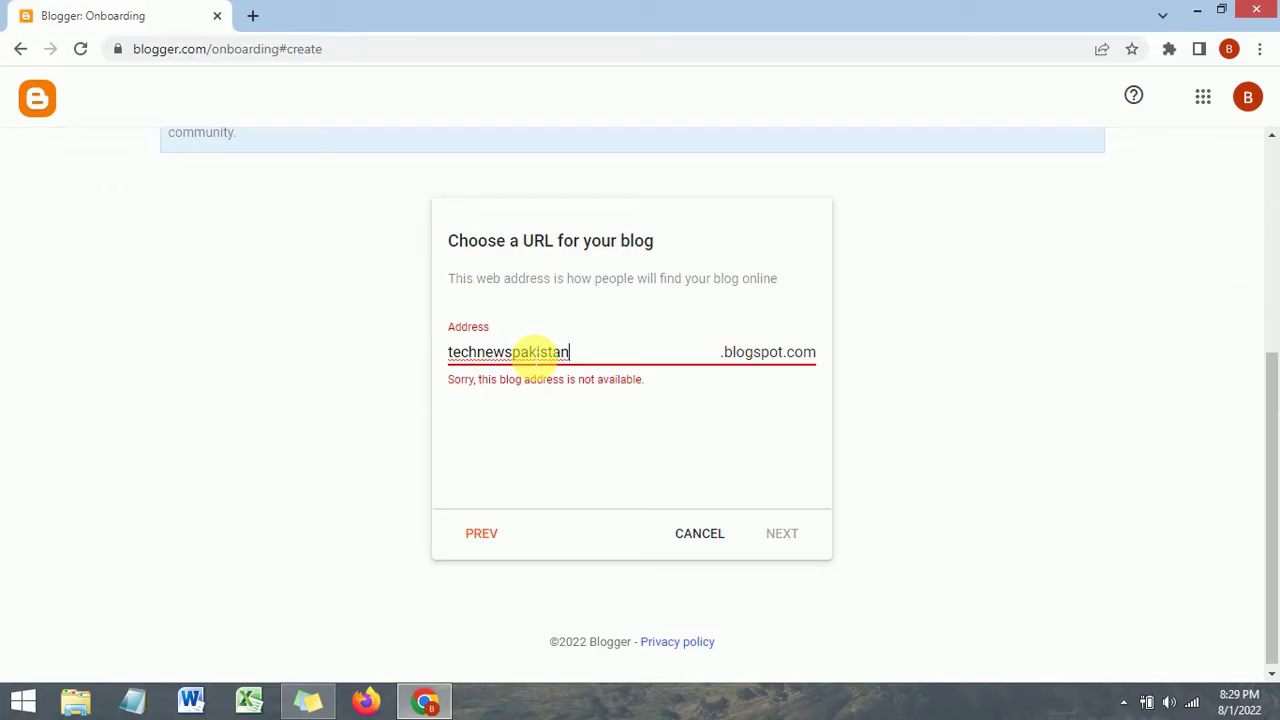
text(64)
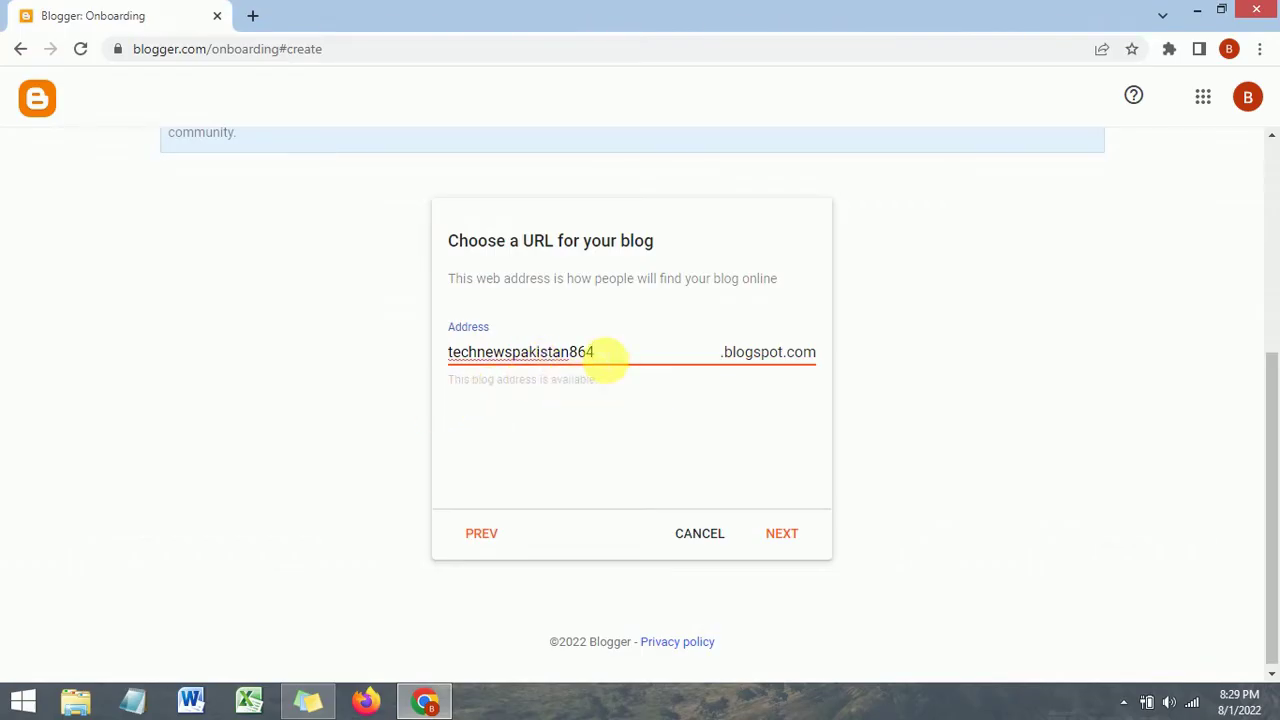
click(788, 540)
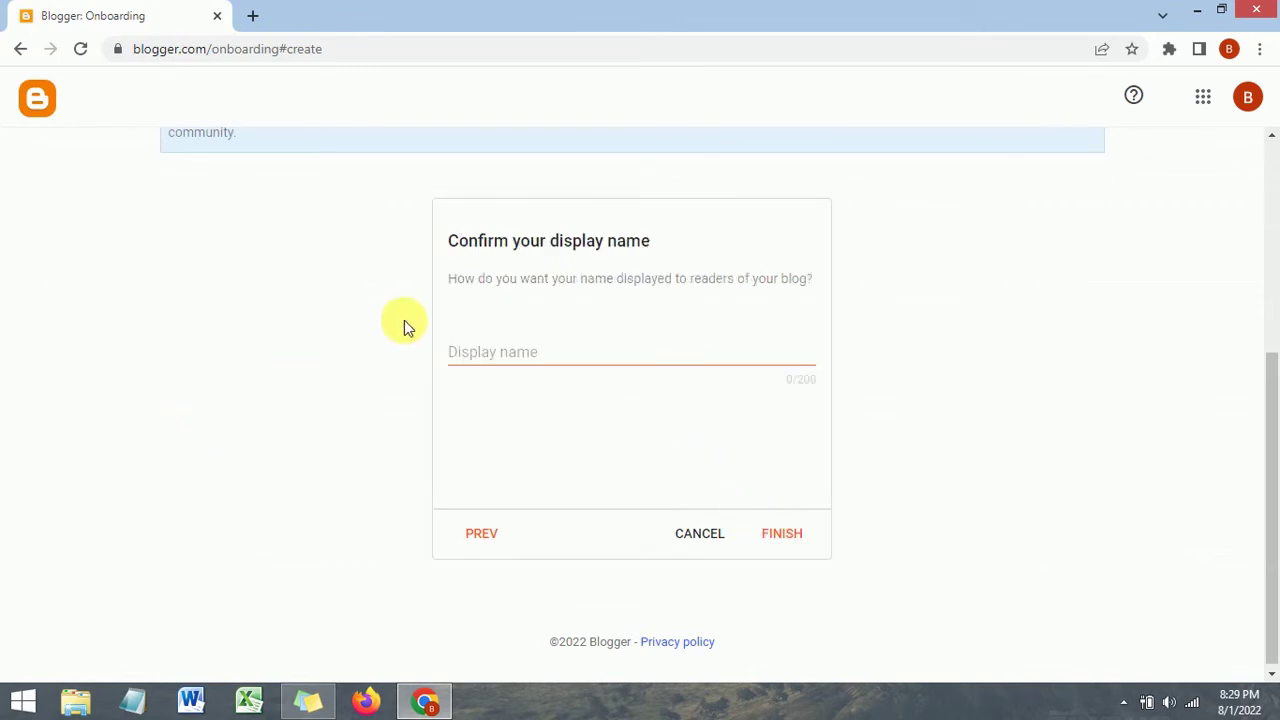
click(527, 359)
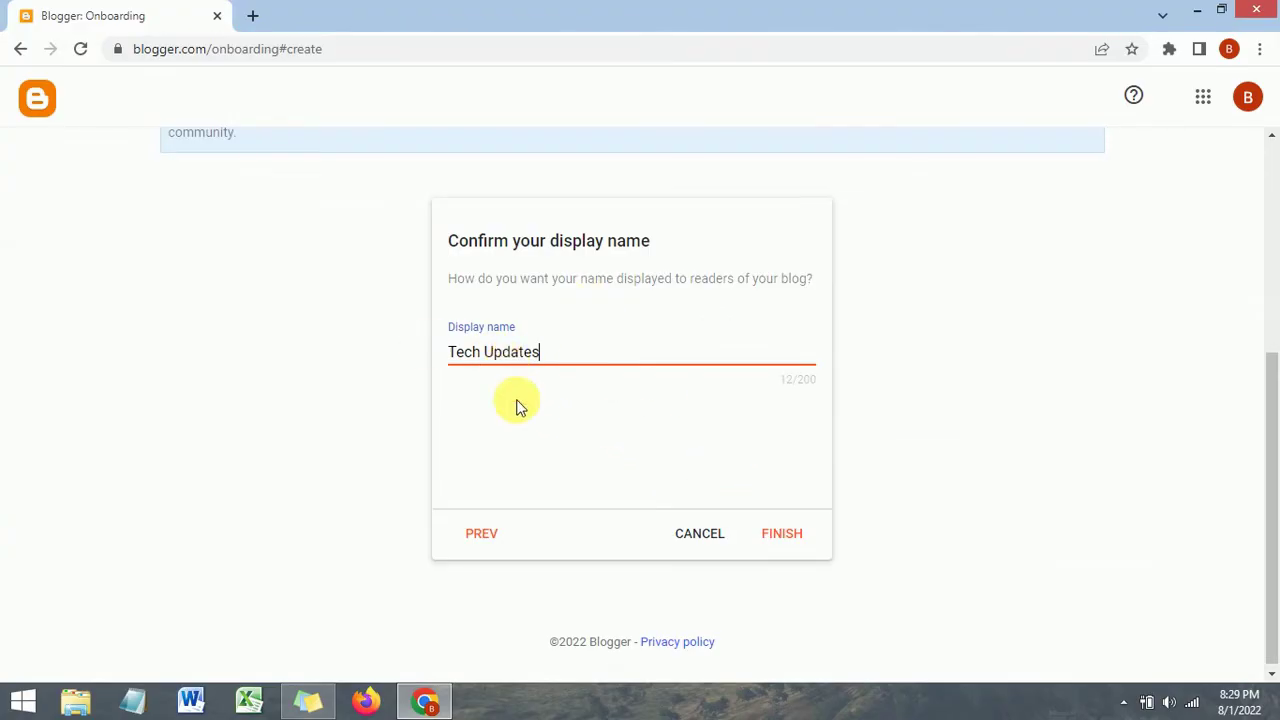
click(782, 543)
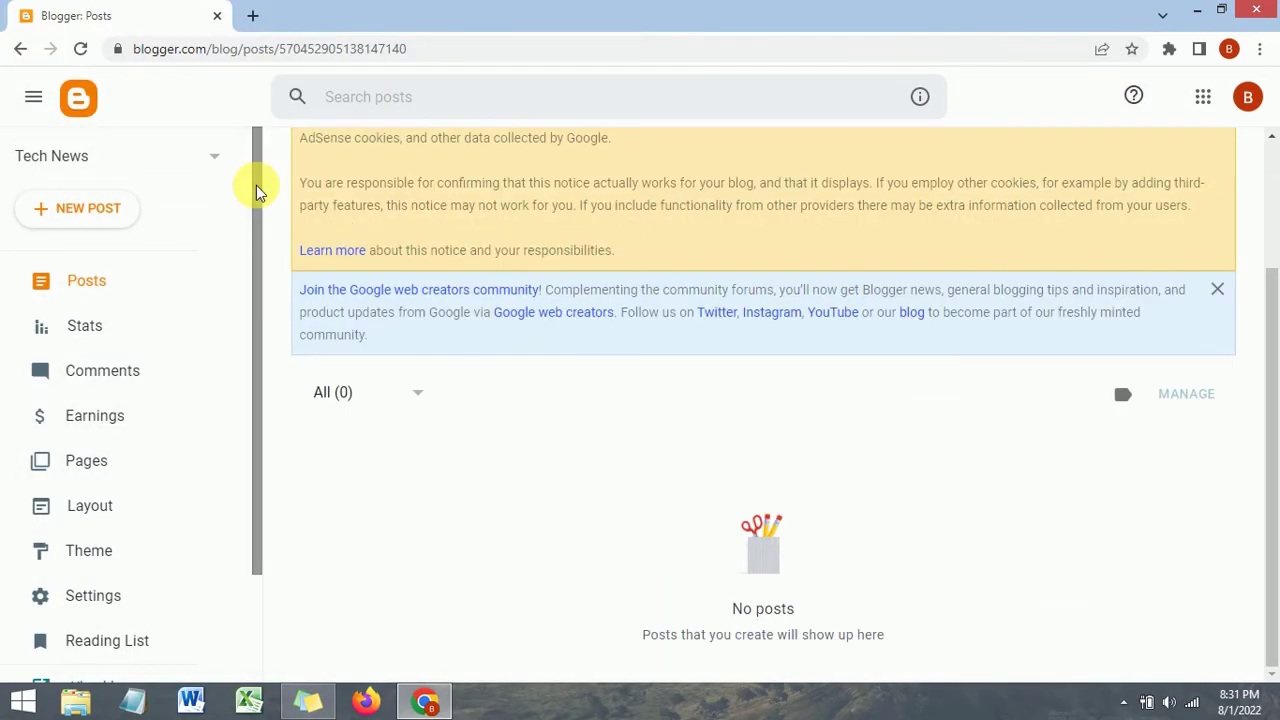
Step: Look over the dashboard's sections for the Tech News blog and open the live blog
mouse_move(257, 189)
mouse_down()
mouse_move(271, 264)
mouse_move(261, 188)
mouse_up()
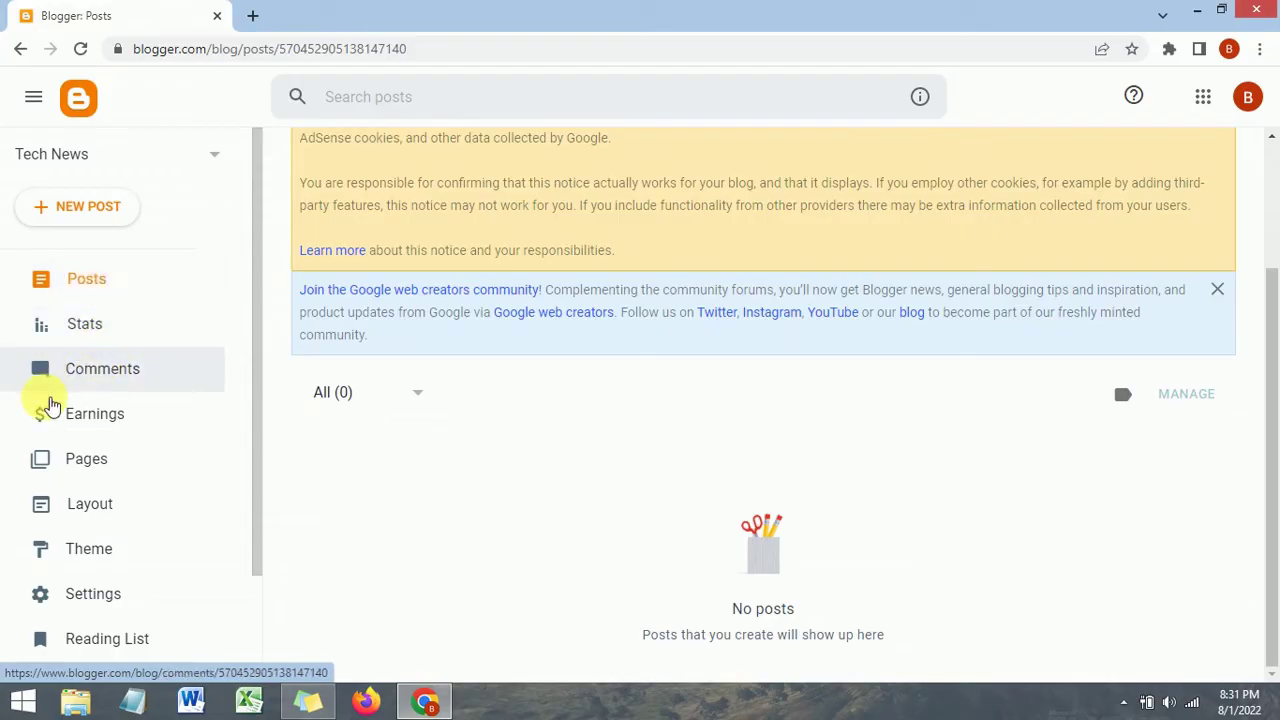
scroll(88, 480, down, 1)
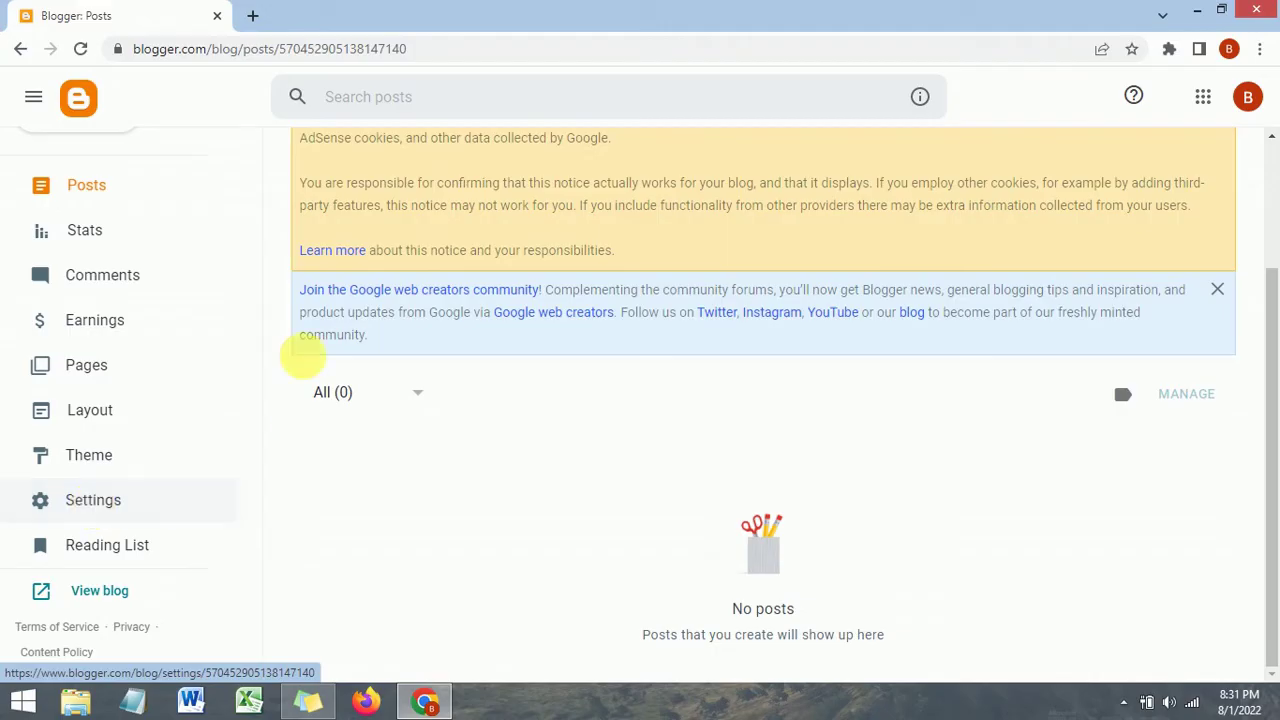
scroll(570, 390, up, 2)
scroll(150, 450, down, 1)
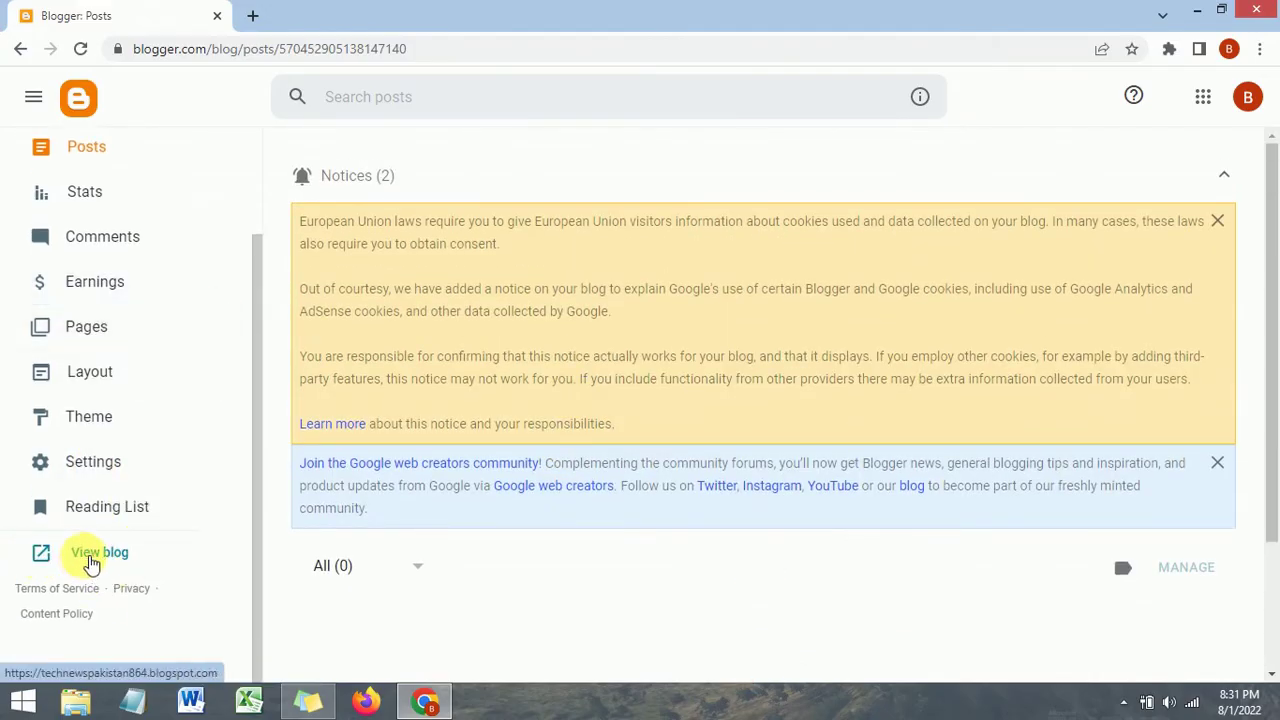
click(88, 558)
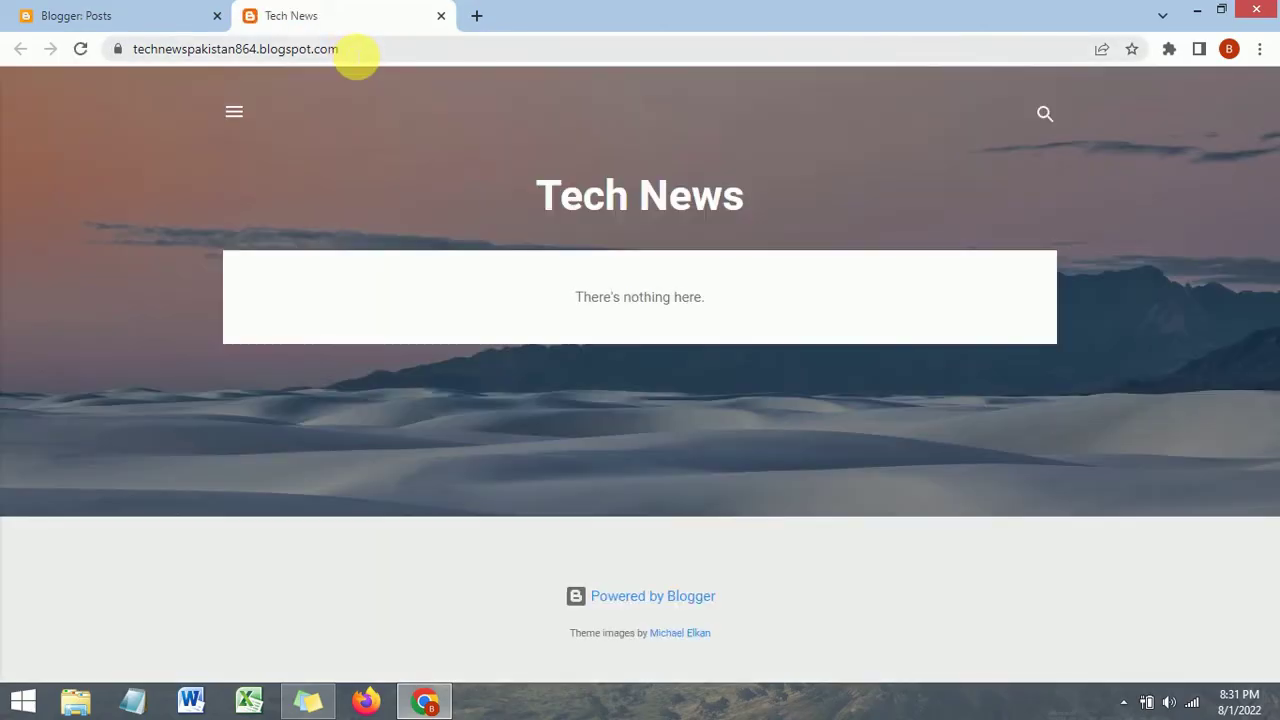
Step: Examine the live blog's web address, title and post area
click(352, 50)
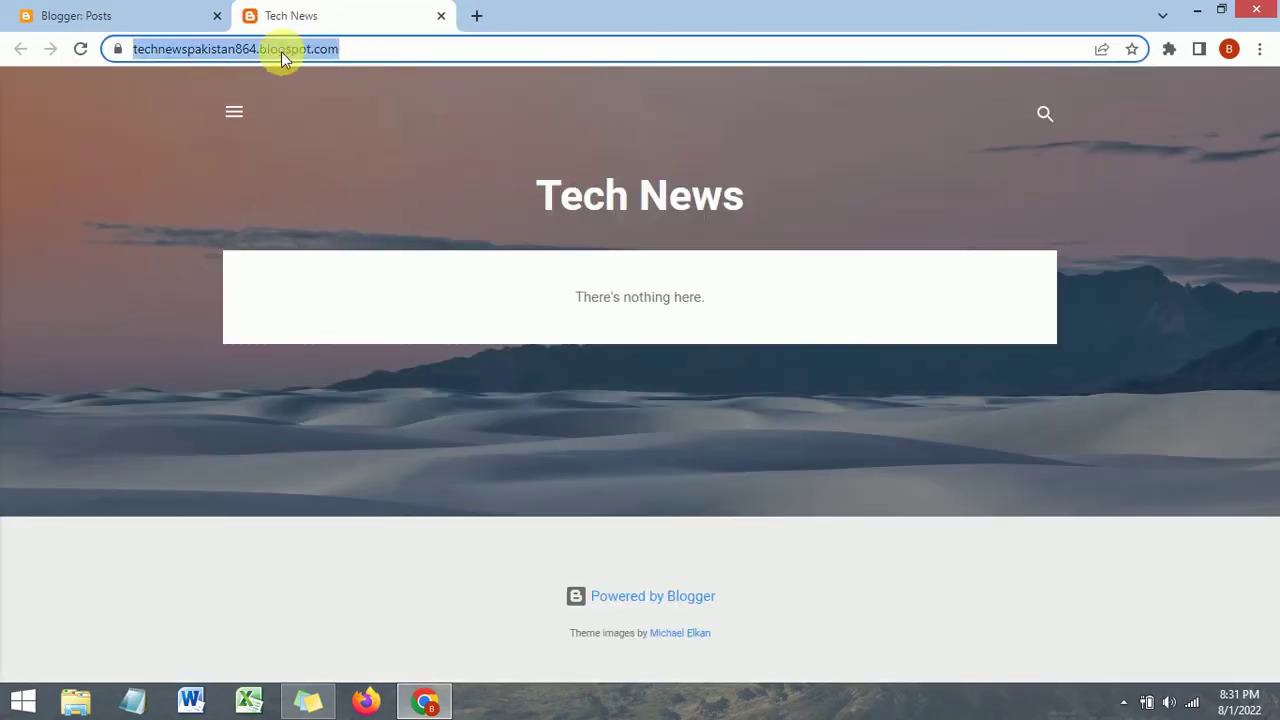
click(373, 174)
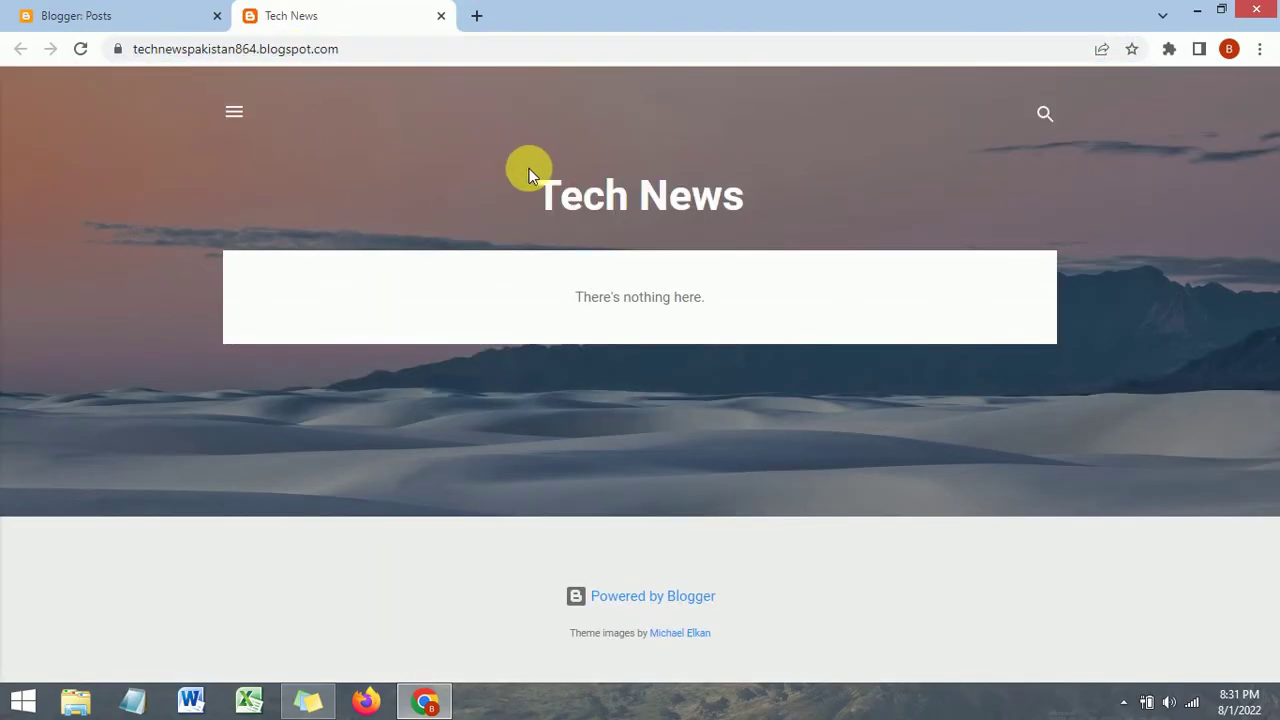
drag(528, 159, 855, 198)
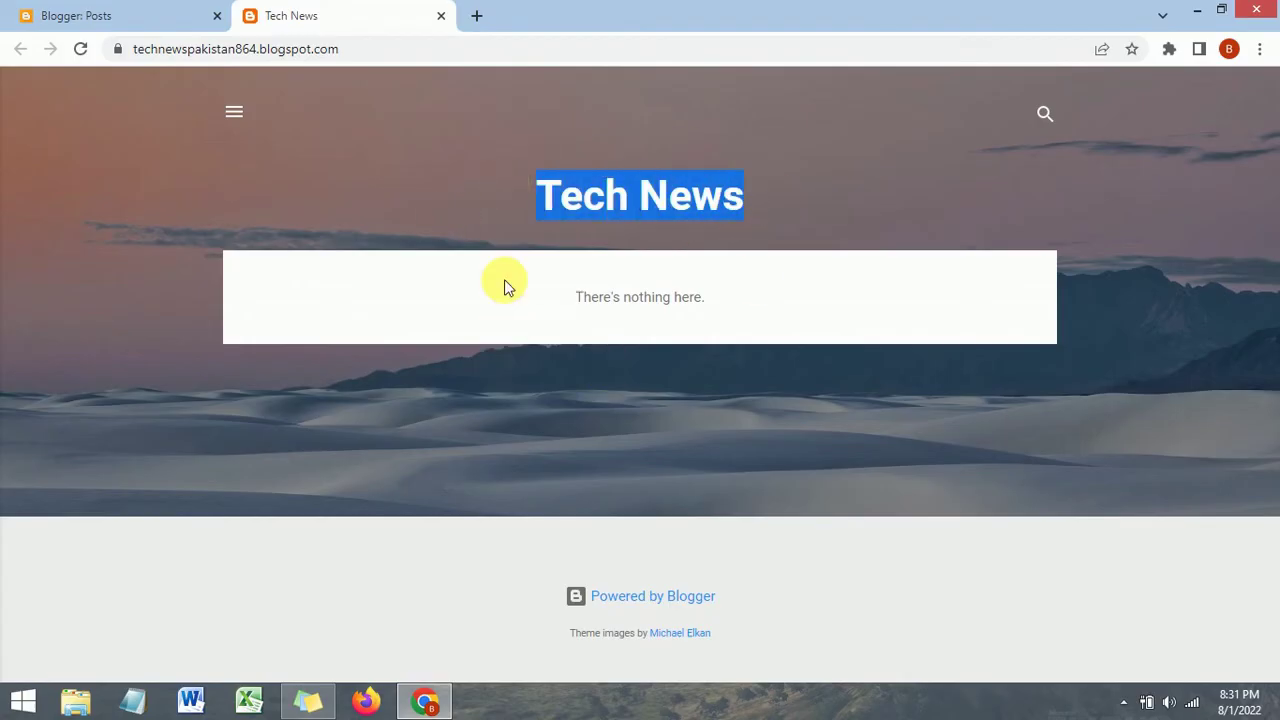
click(772, 213)
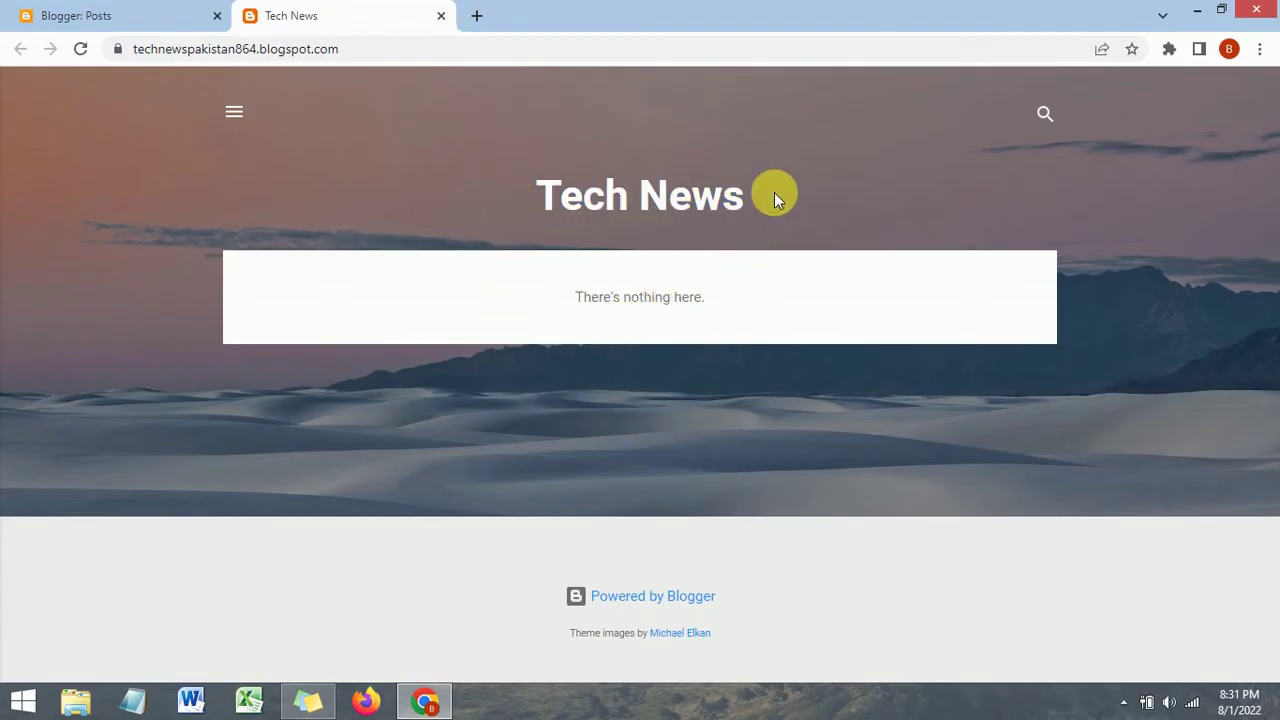
drag(510, 314, 745, 435)
click(802, 316)
Step: Compare the Blogger dashboard with the live blog and check the live blog's side menu
click(123, 12)
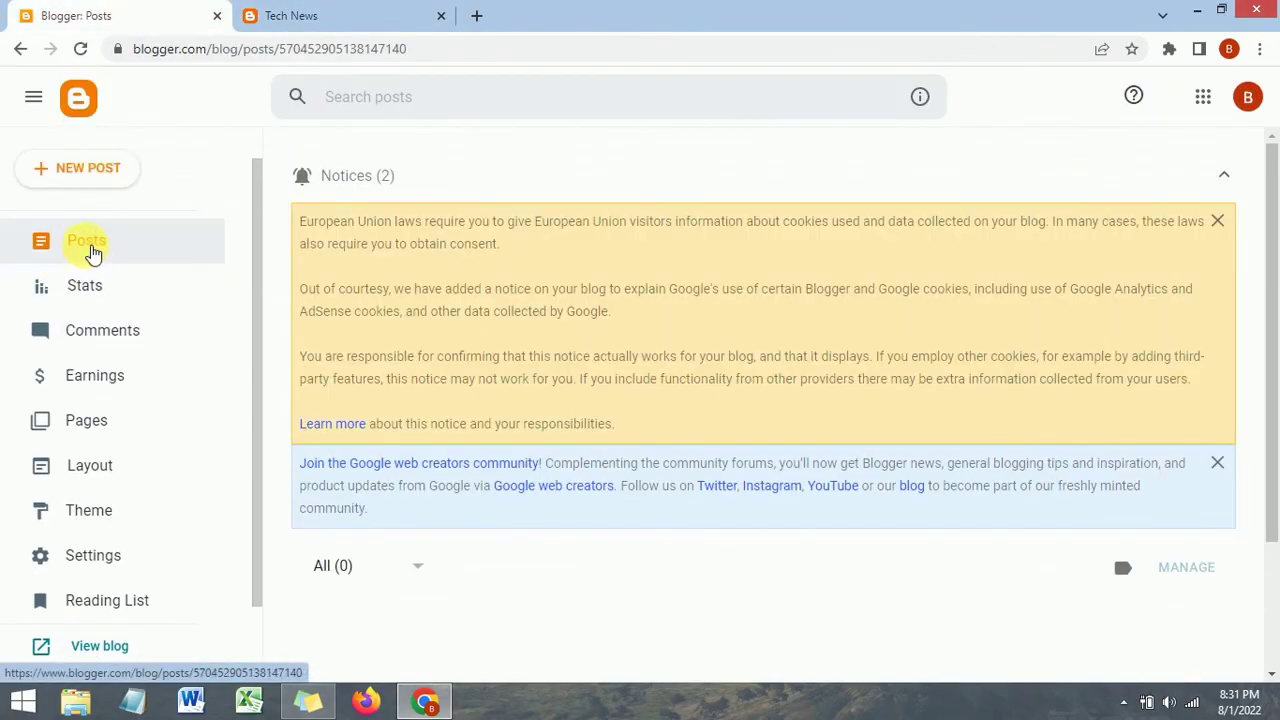
click(278, 10)
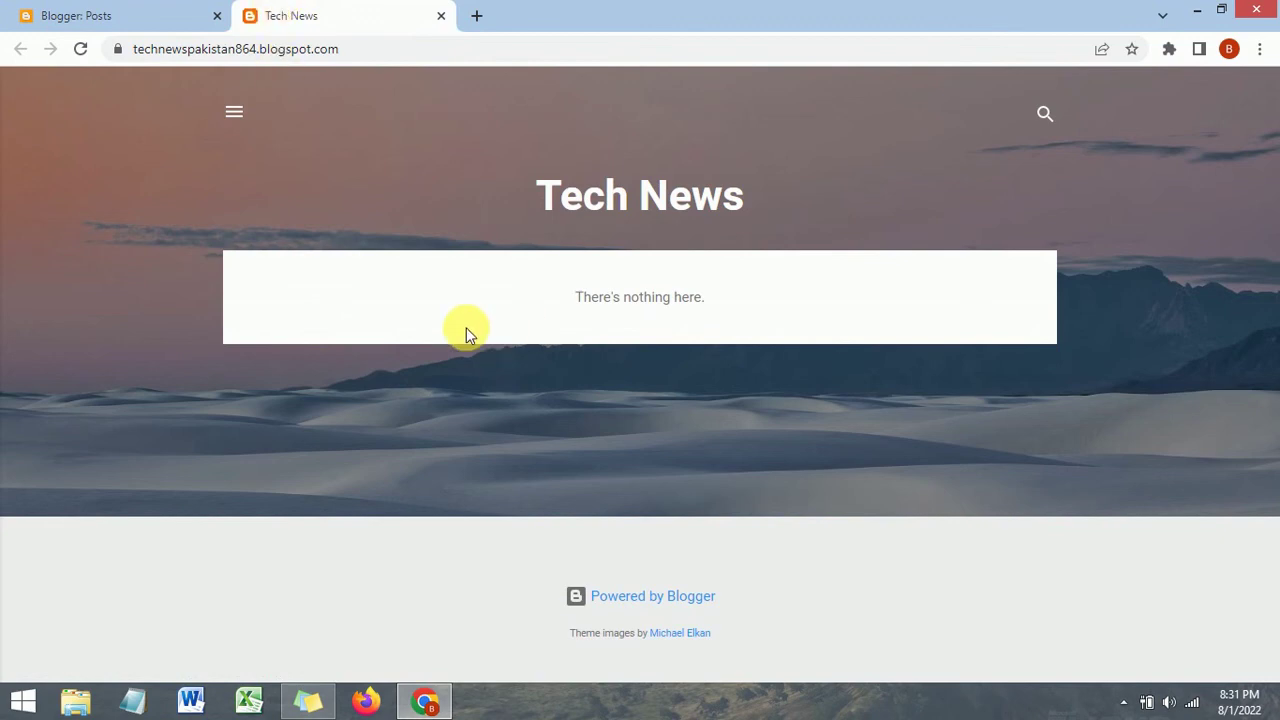
click(190, 10)
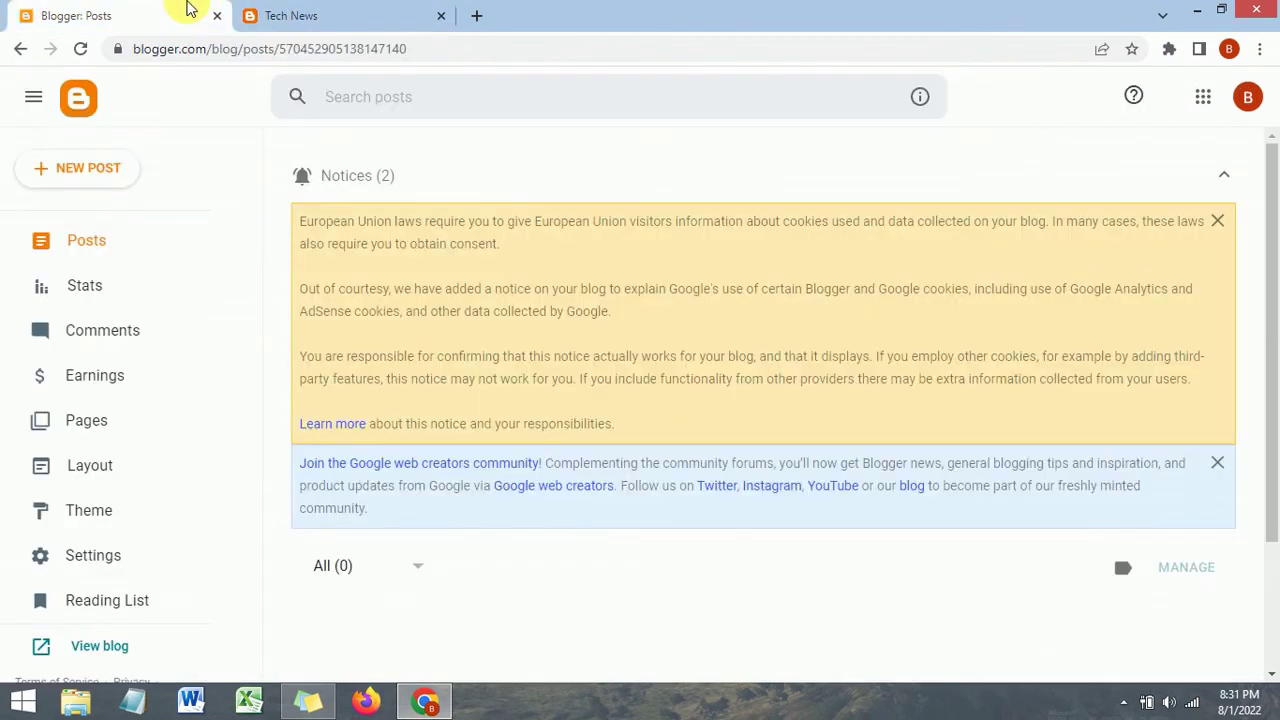
click(342, 13)
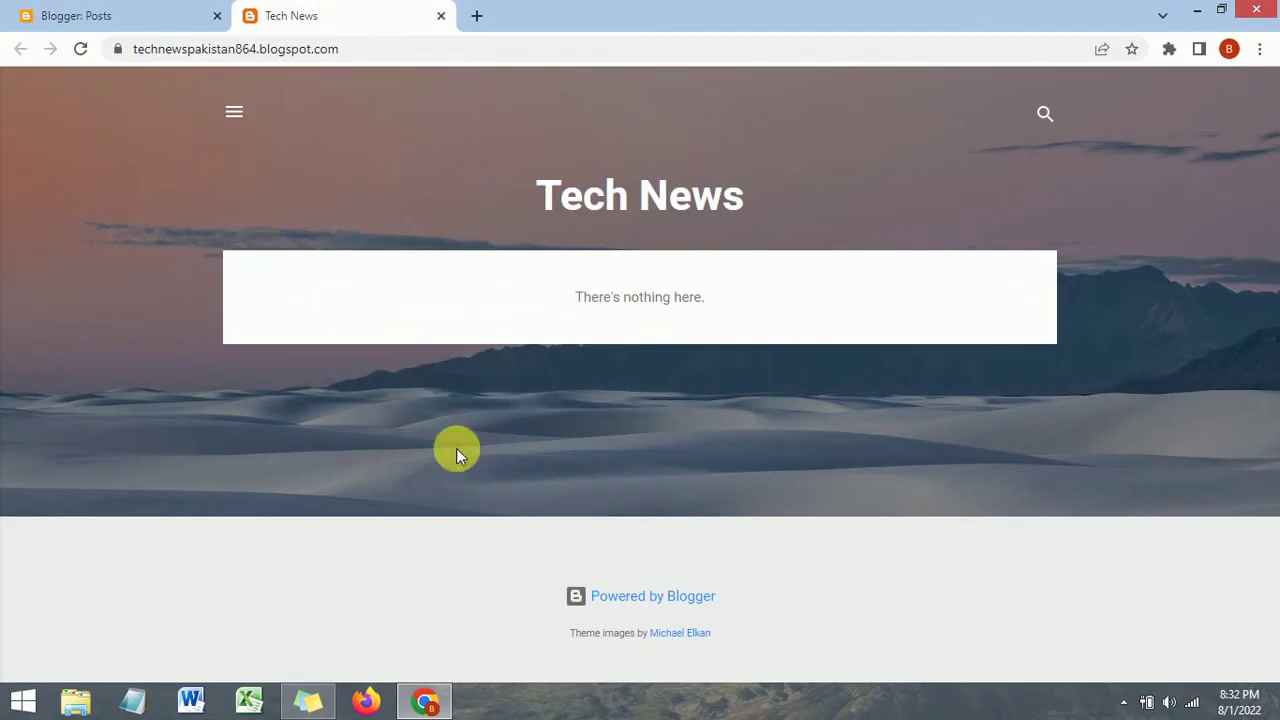
click(234, 114)
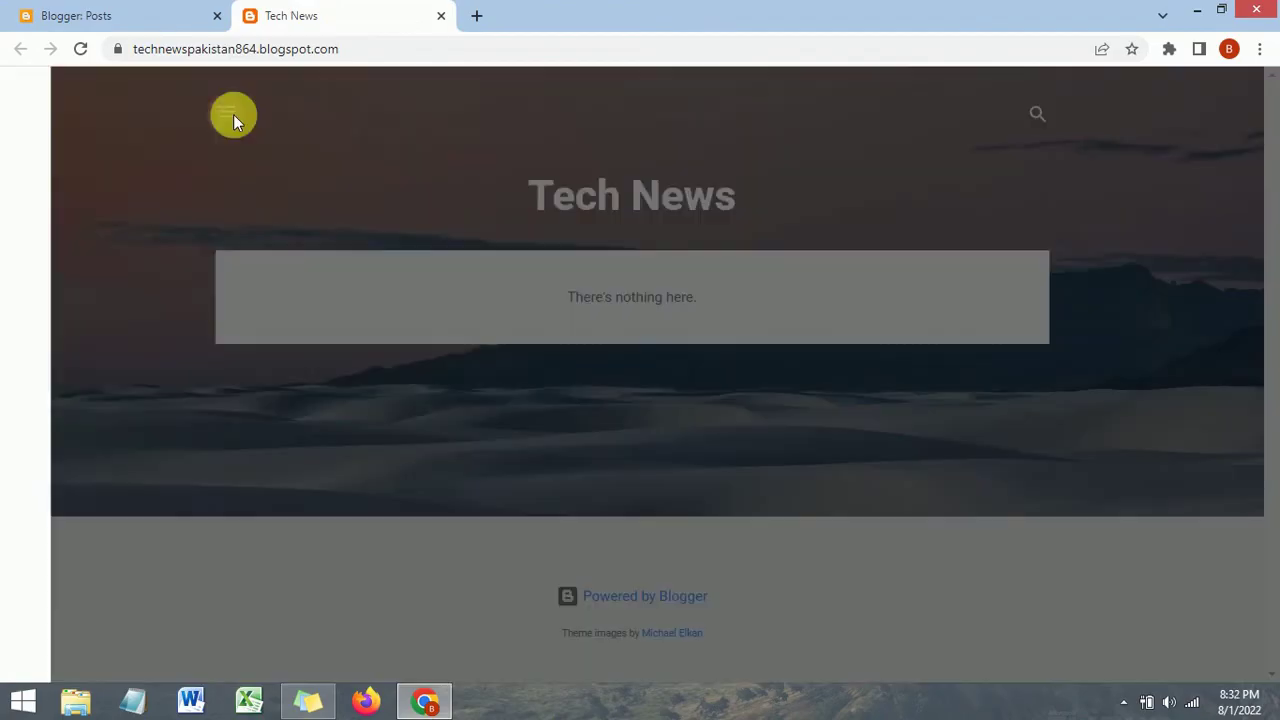
click(26, 100)
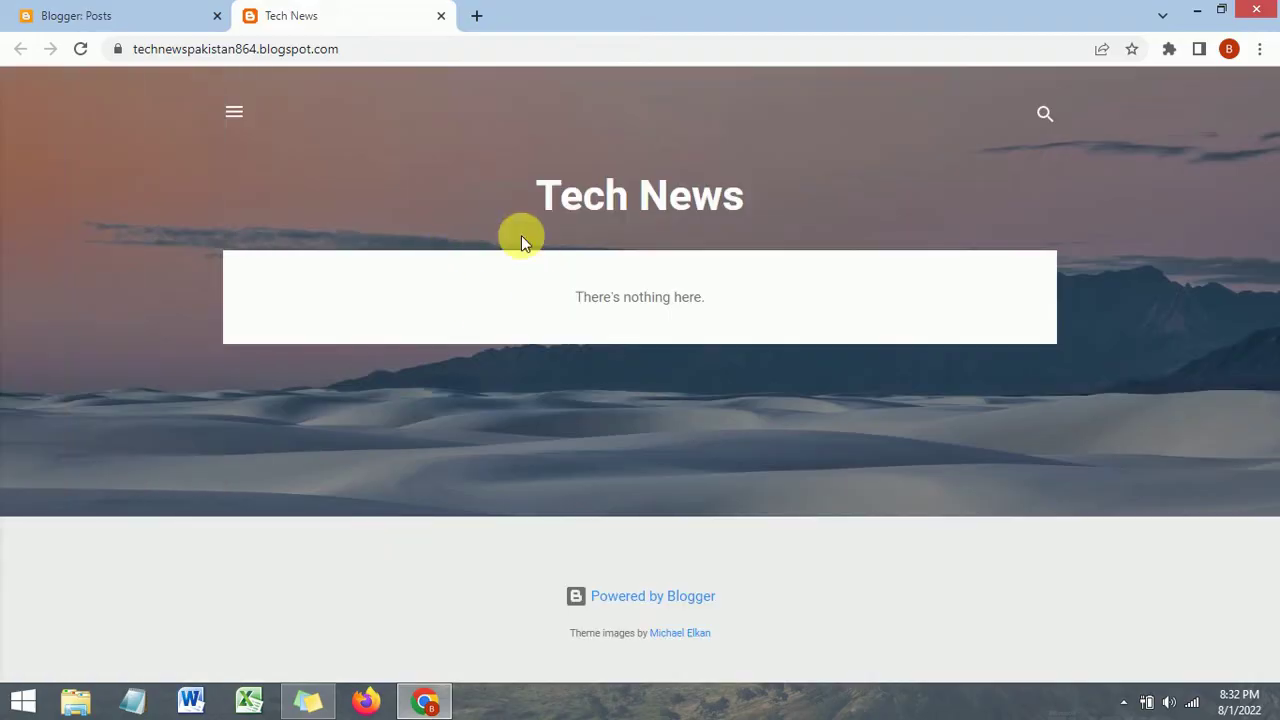
Step: Return to the dashboard and review how its management sections relate to the public Tech News page
click(215, 17)
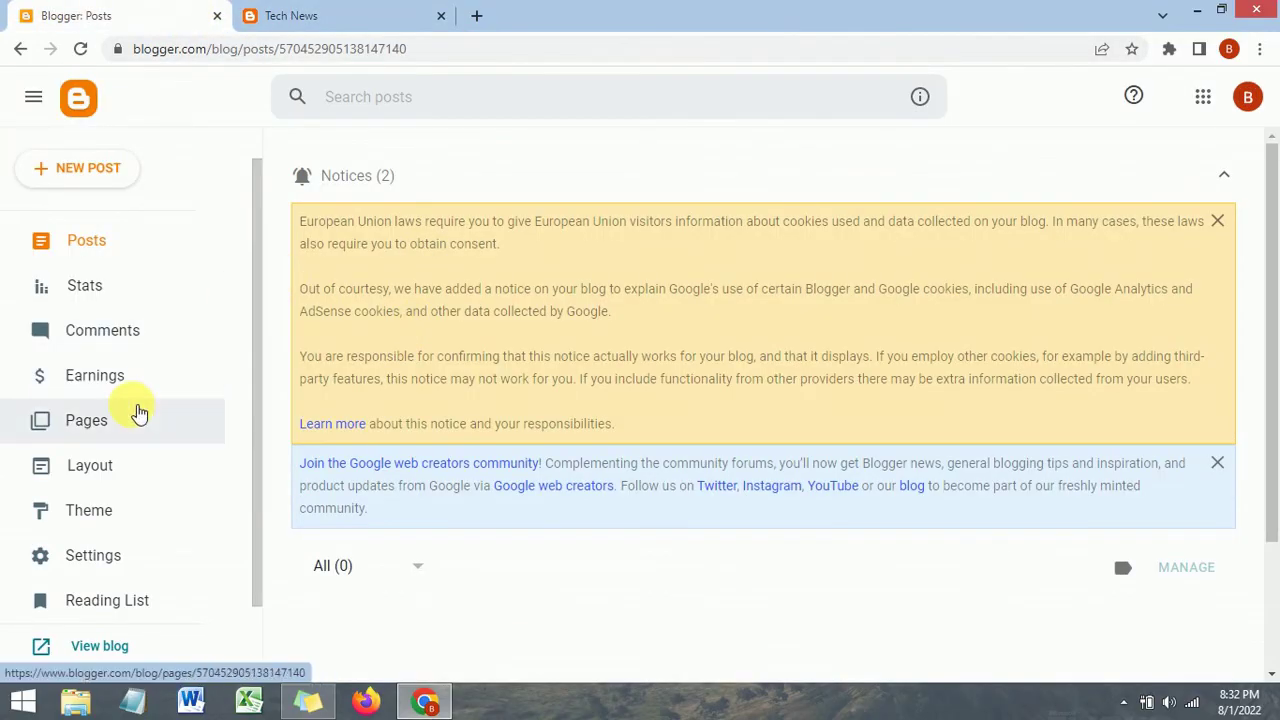
scroll(134, 414, down, 1)
scroll(134, 411, up, 2)
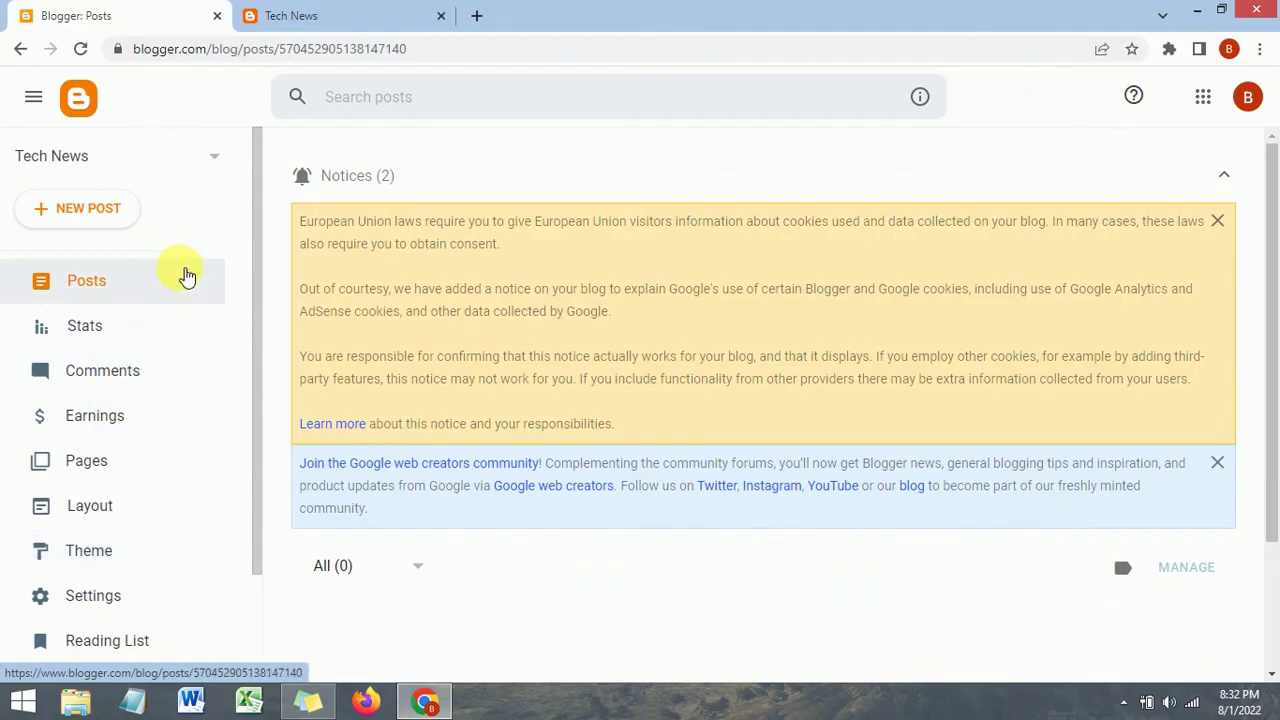
click(318, 12)
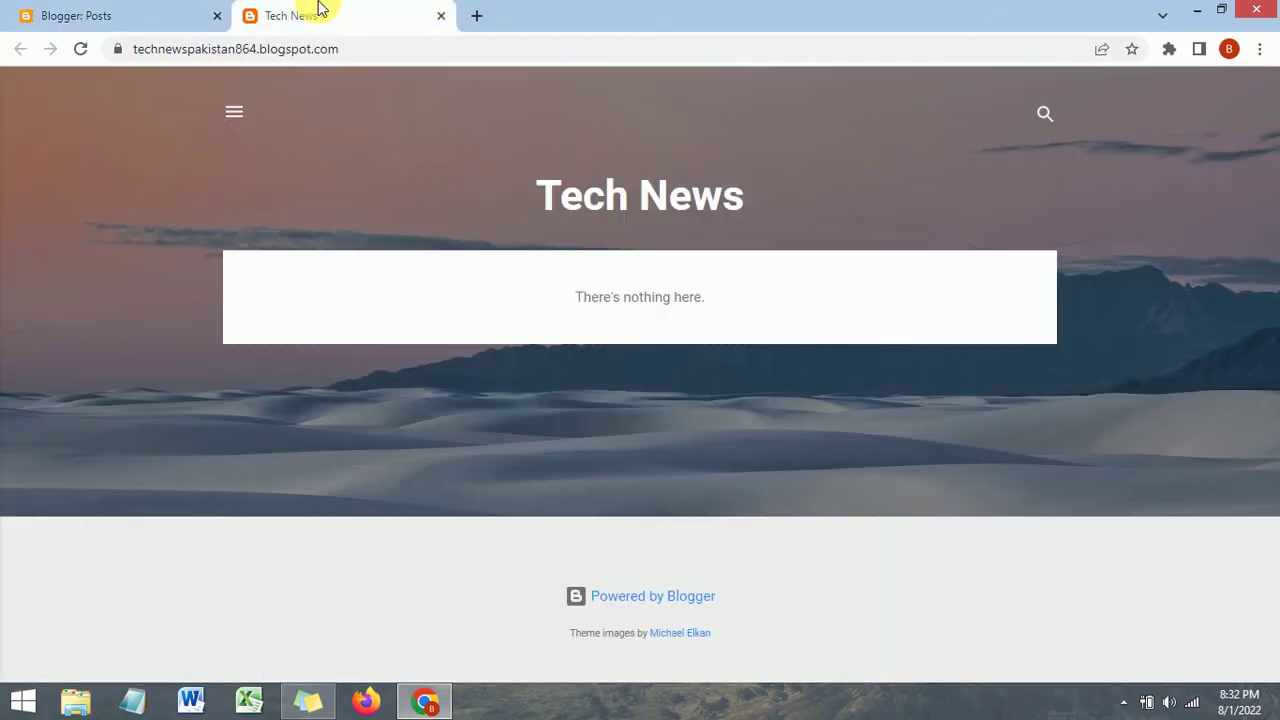
click(129, 10)
click(320, 10)
click(180, 10)
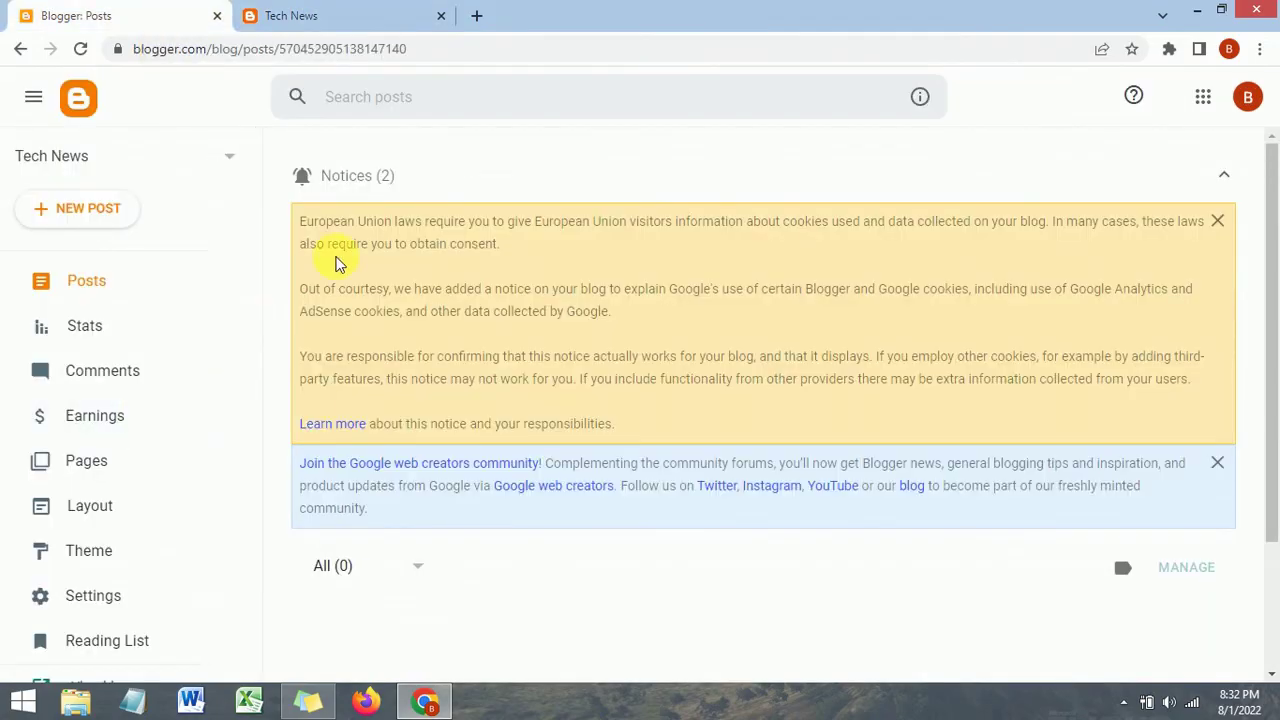
click(329, 10)
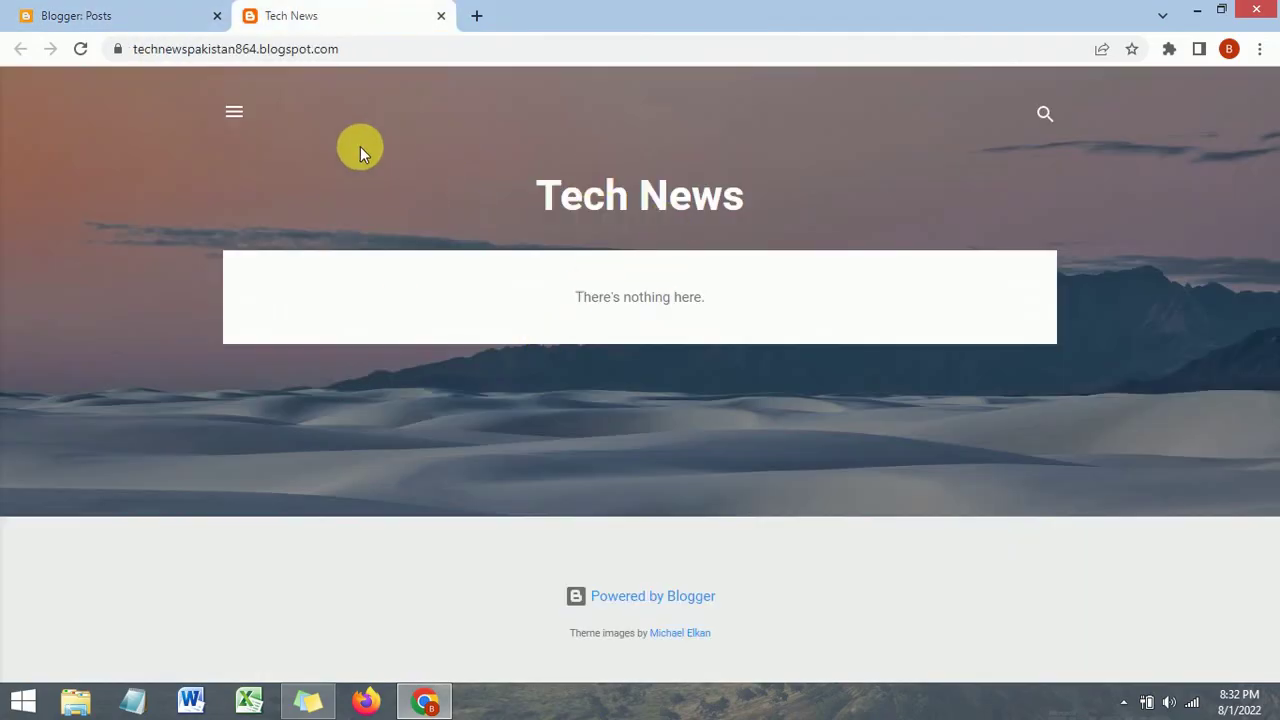
click(192, 10)
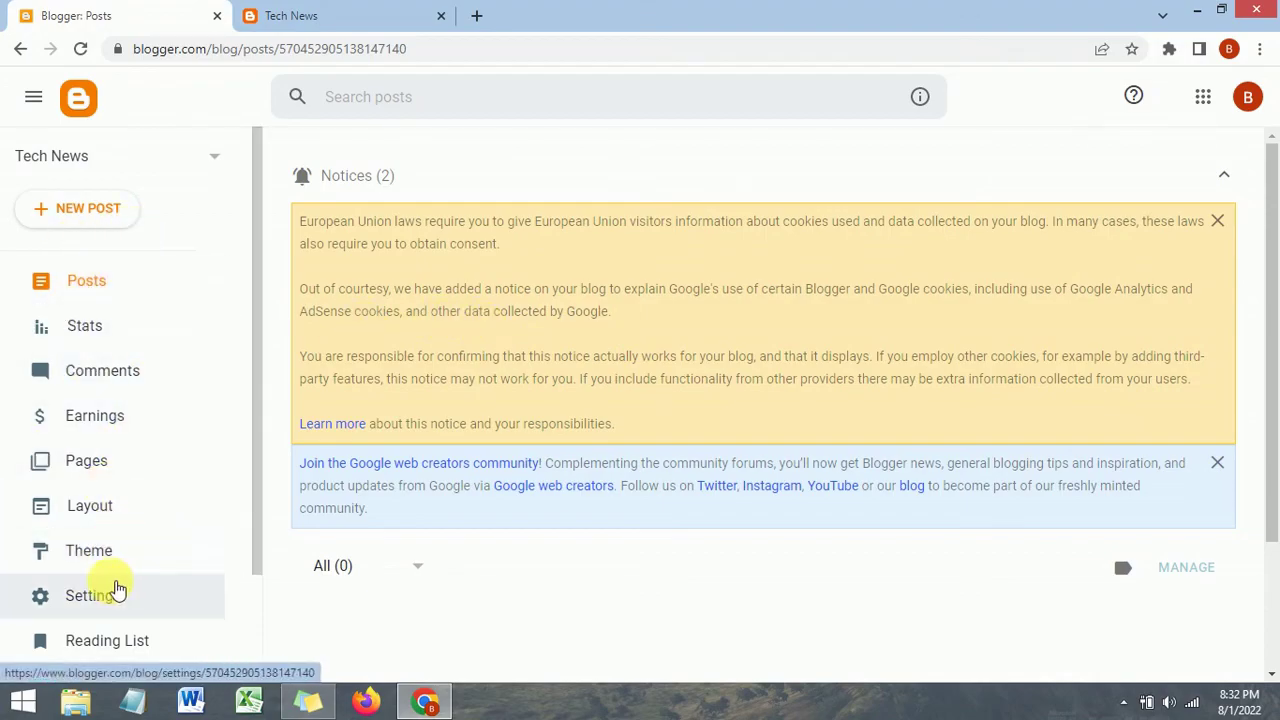
Step: Review the dashboard's sections from Posts to Reading List and the blog's post list
scroll(86, 369, down, 1)
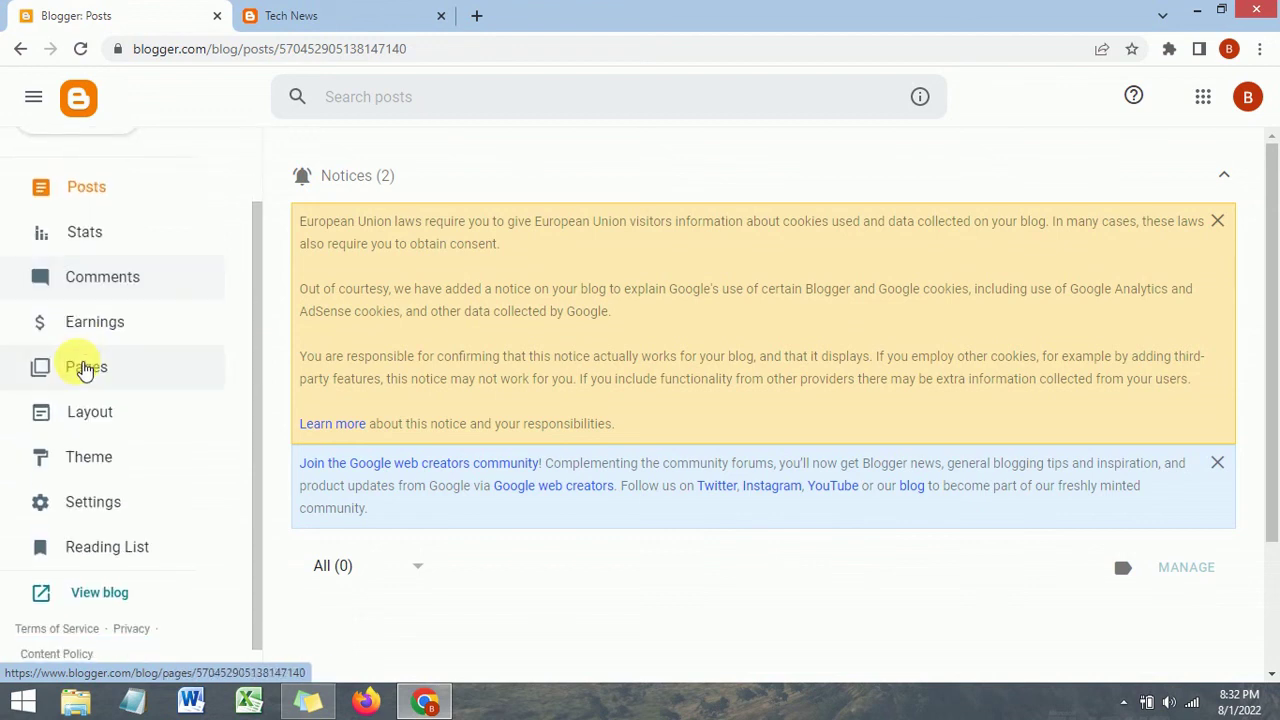
scroll(80, 366, up, 1)
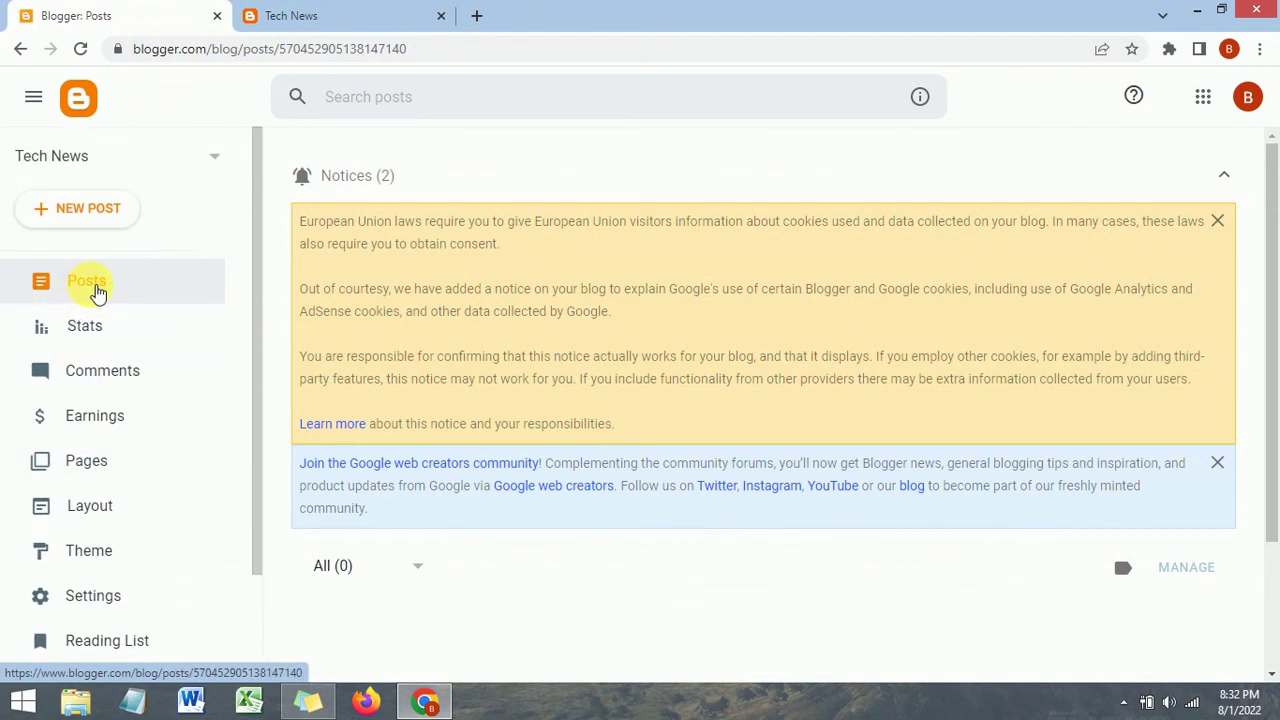
scroll(437, 258, down, 1)
scroll(437, 255, down, 1)
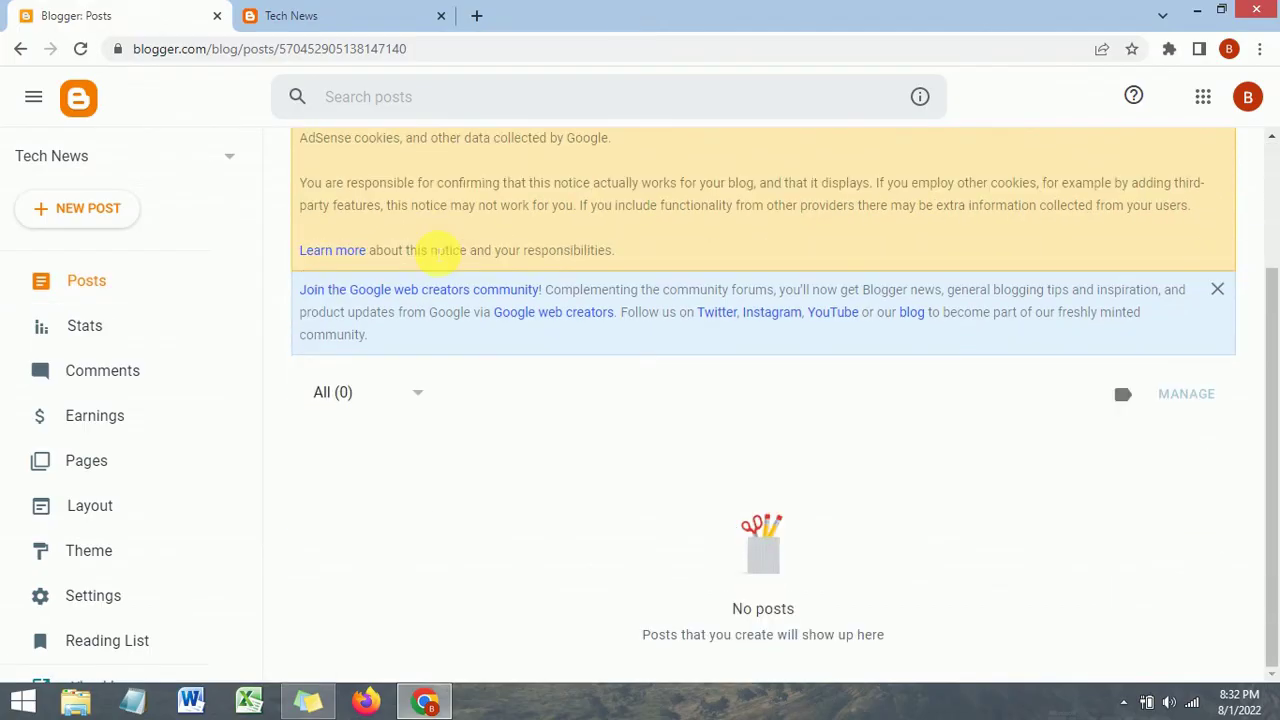